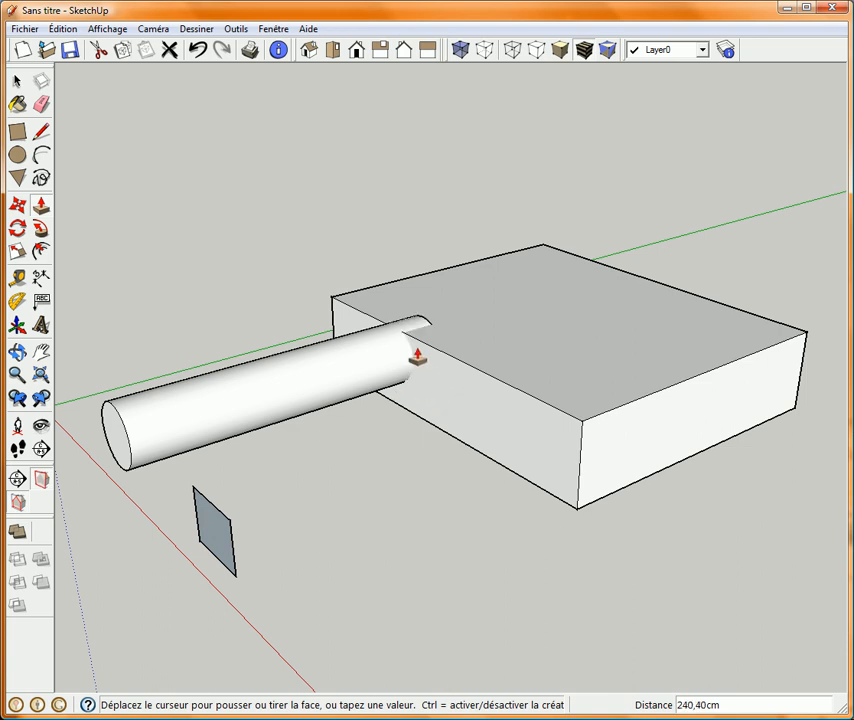
Extrude the circle about 283.4 cm into the box with Push/Pull
click(428, 382)
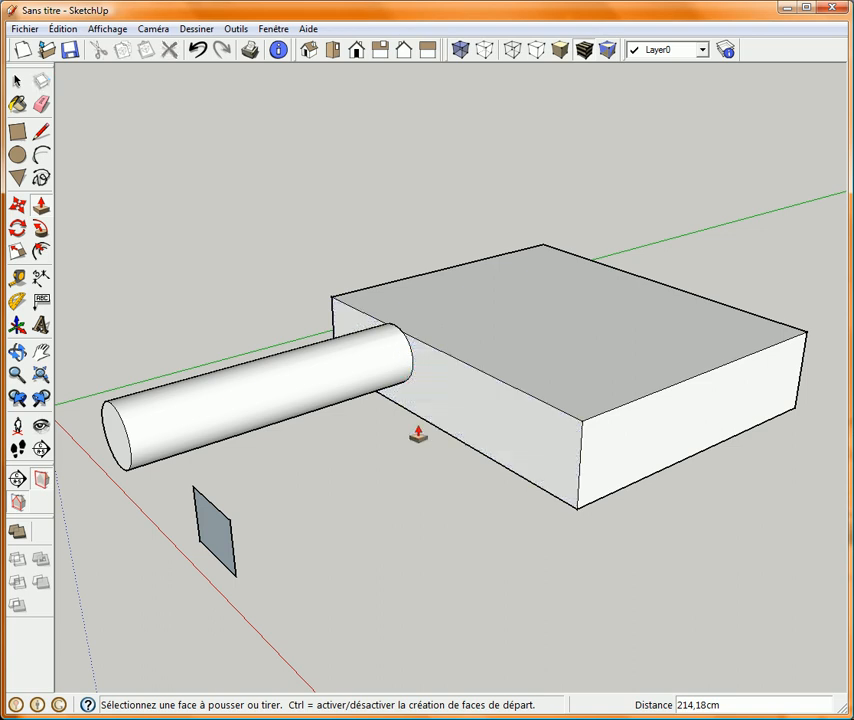
click(197, 49)
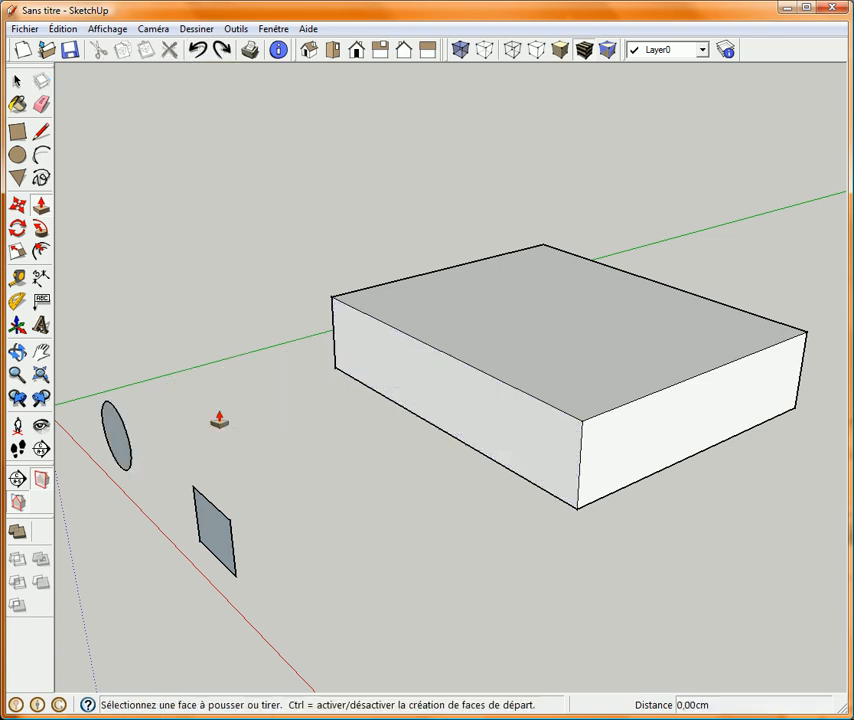
click(119, 444)
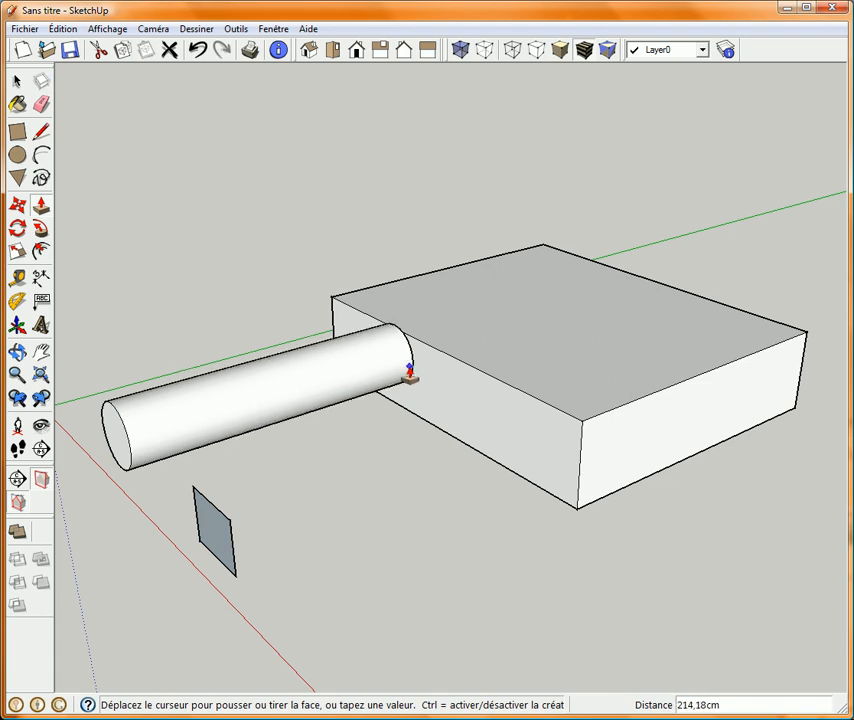
click(477, 352)
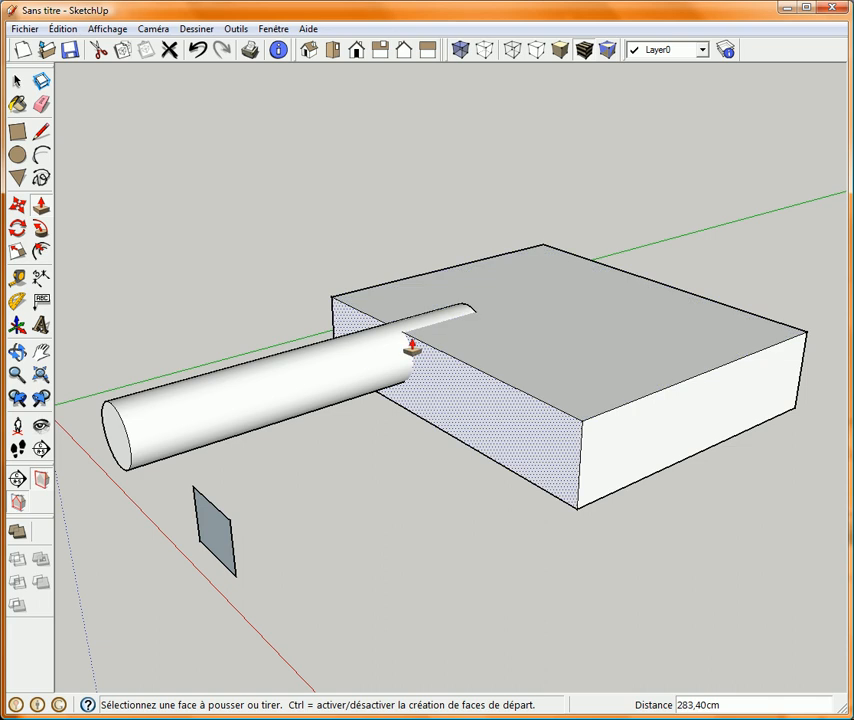
Extrude the square about 291.4 cm into the box and check the penetration of both volumes in X-ray display
click(217, 534)
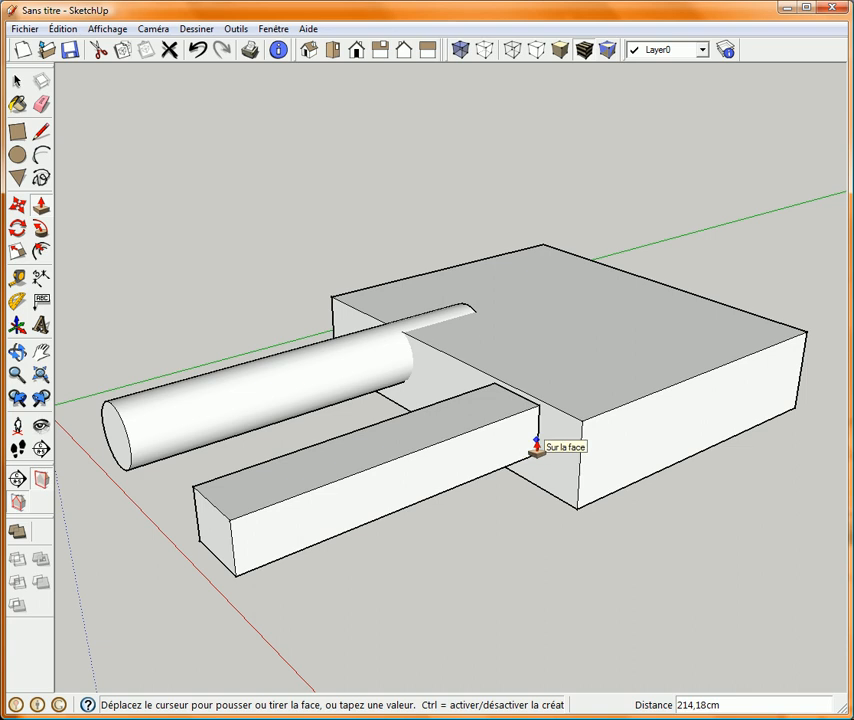
click(604, 401)
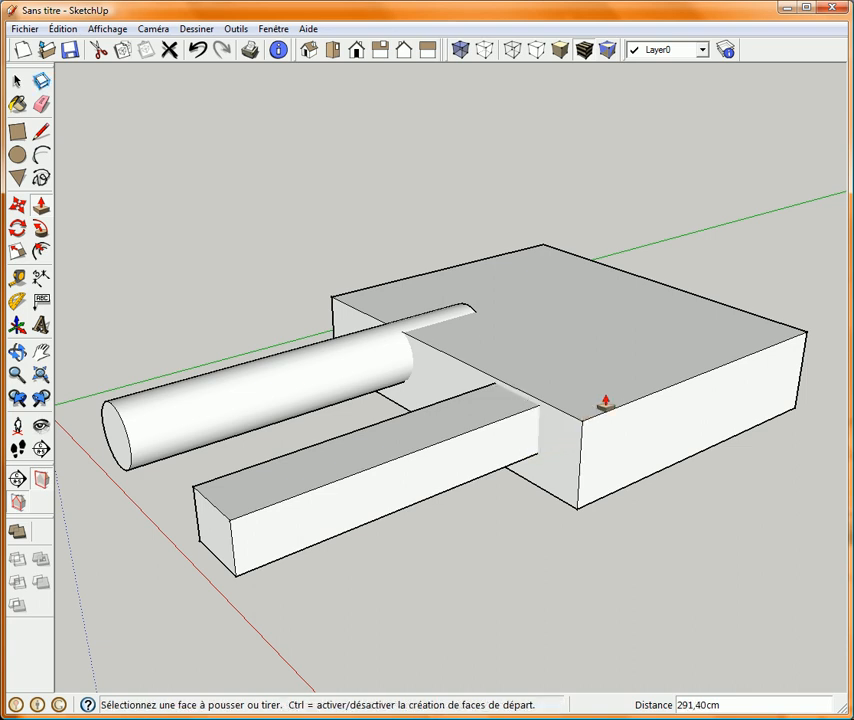
click(459, 50)
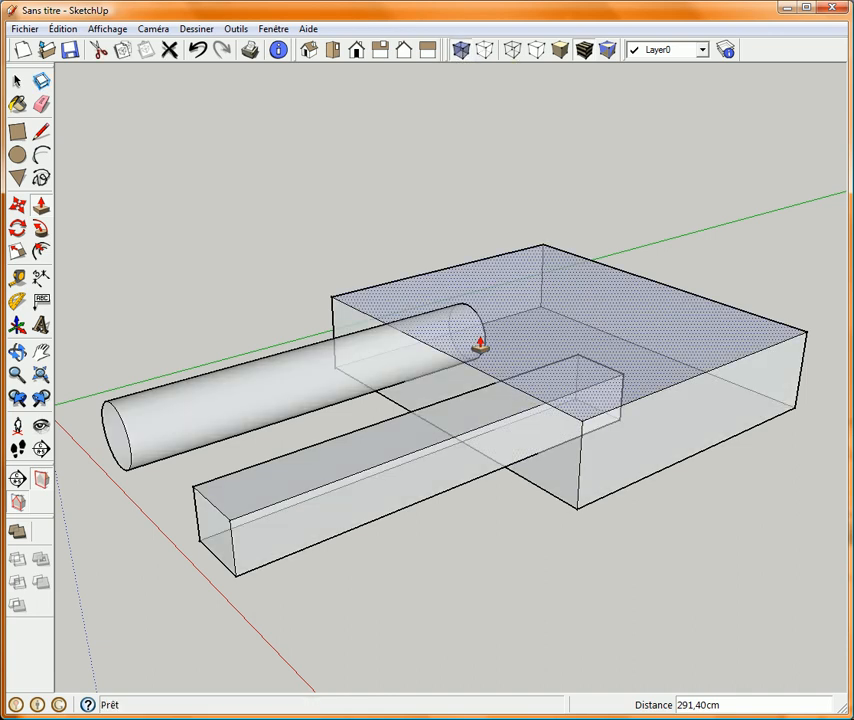
click(461, 50)
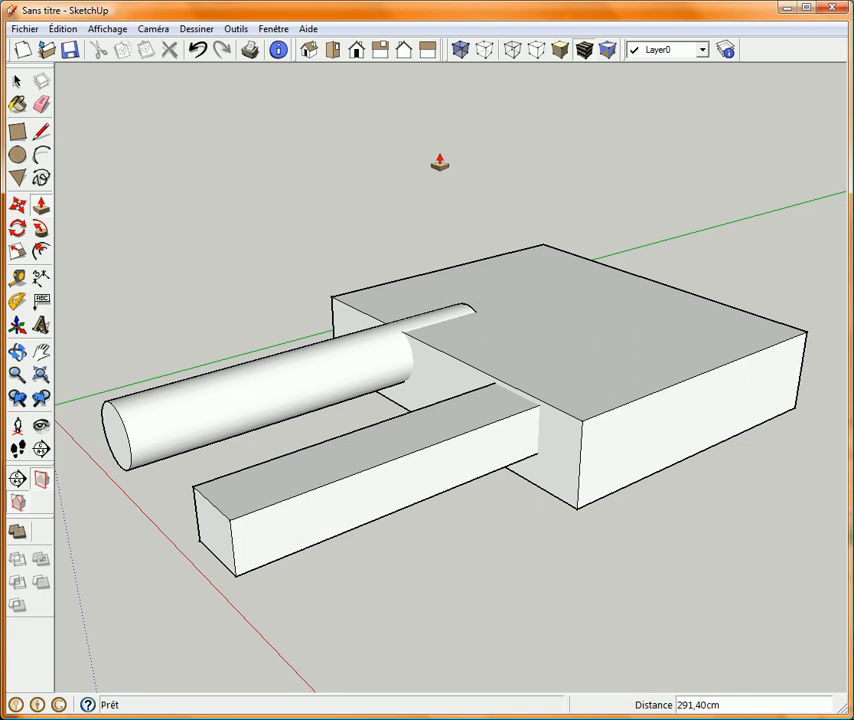
Intersect the cylinder's curved face with the whole model
key(space)
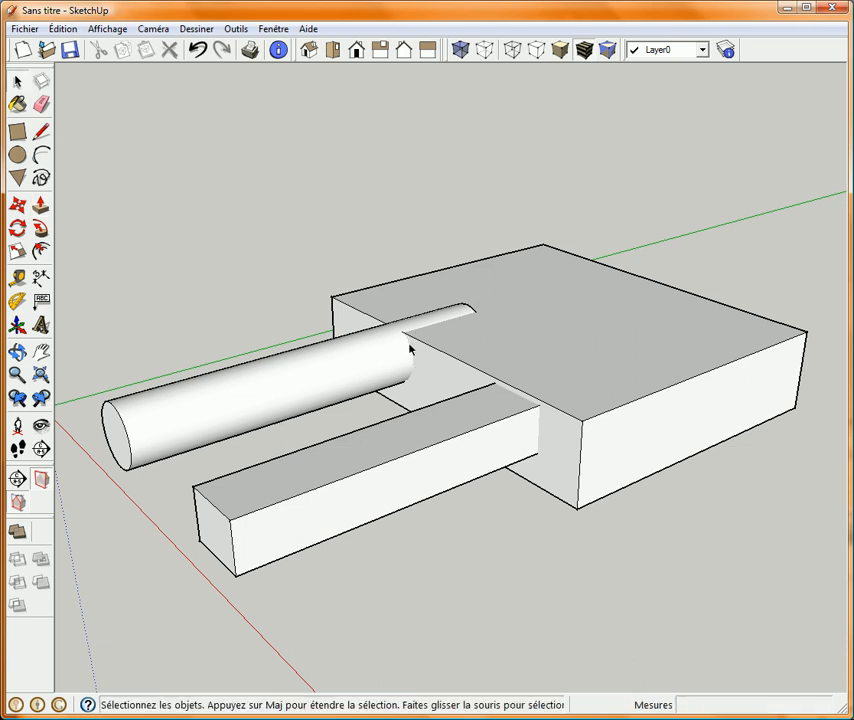
click(306, 379)
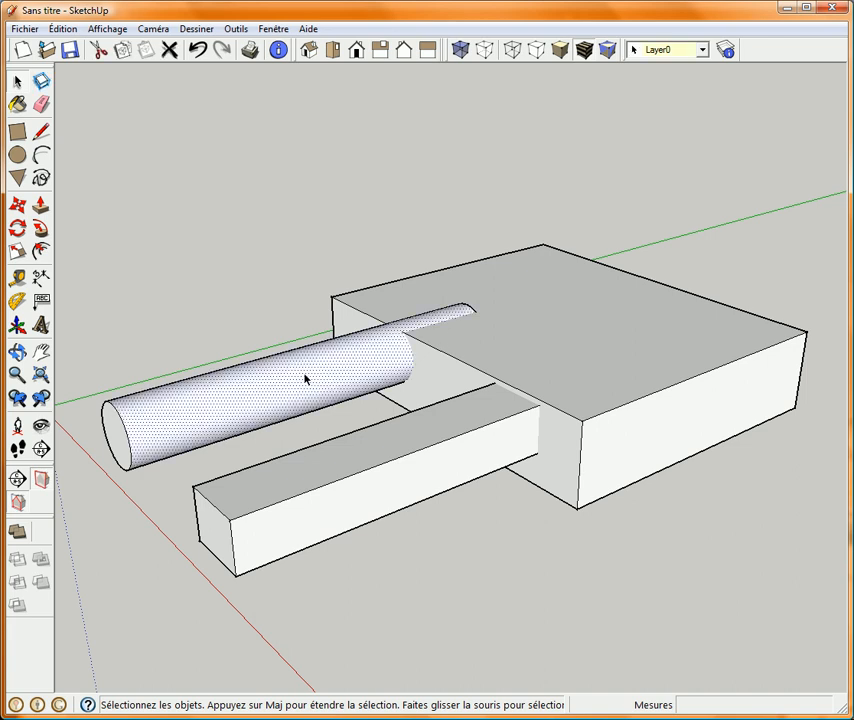
click(454, 370)
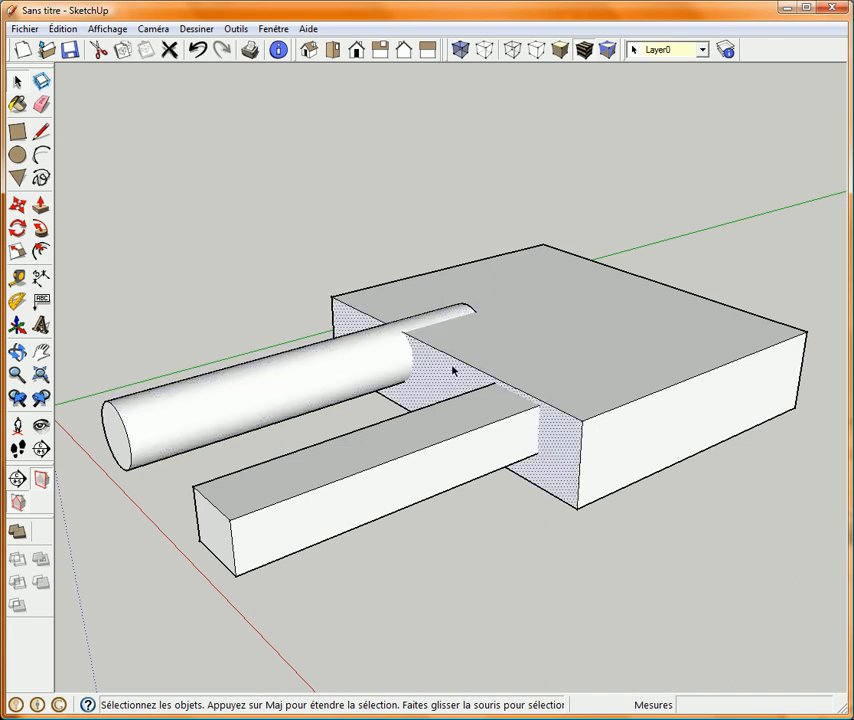
click(501, 349)
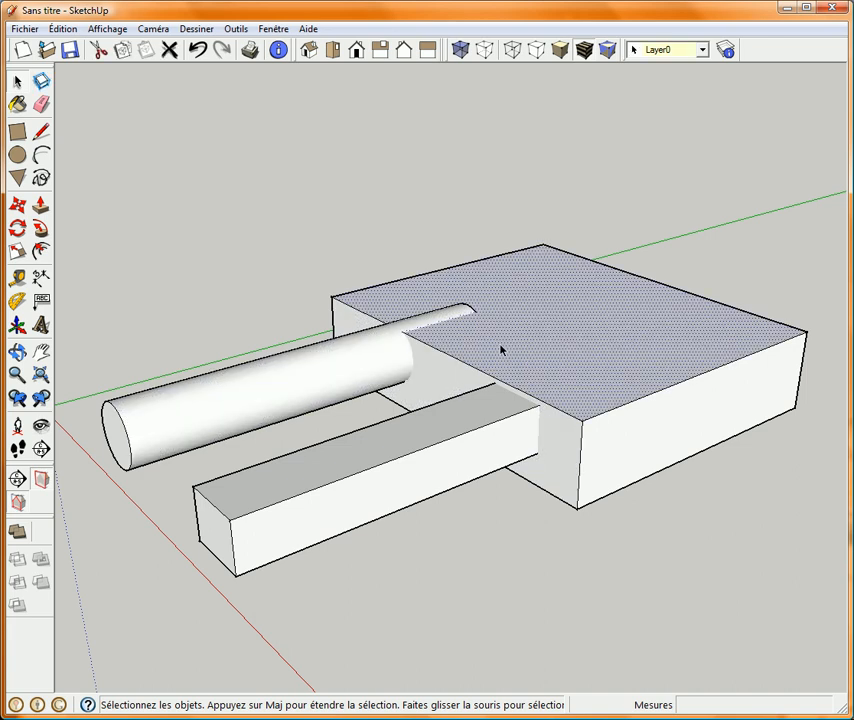
click(272, 392)
right_click(337, 375)
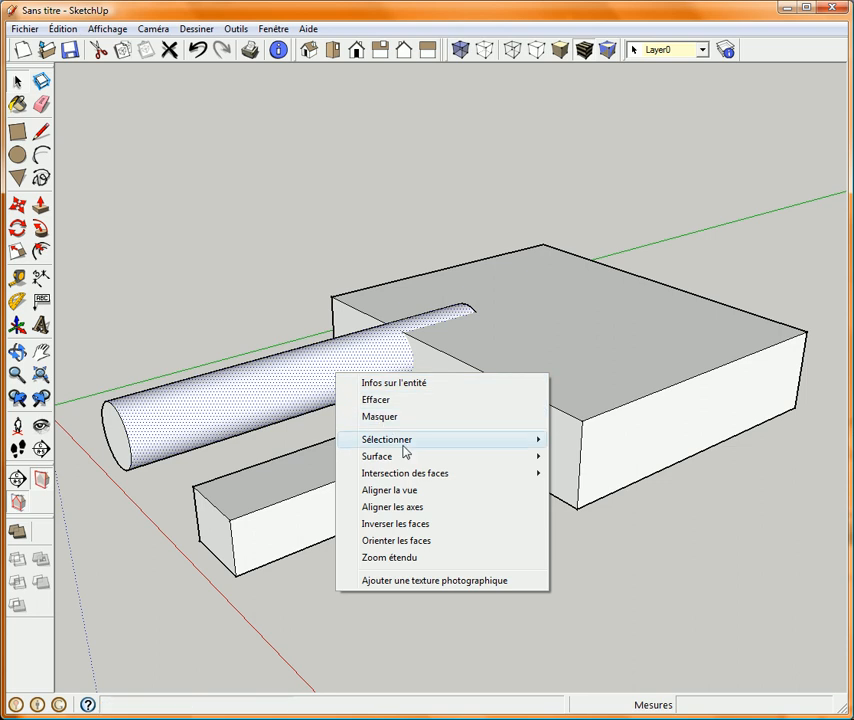
mouse_move(499, 476)
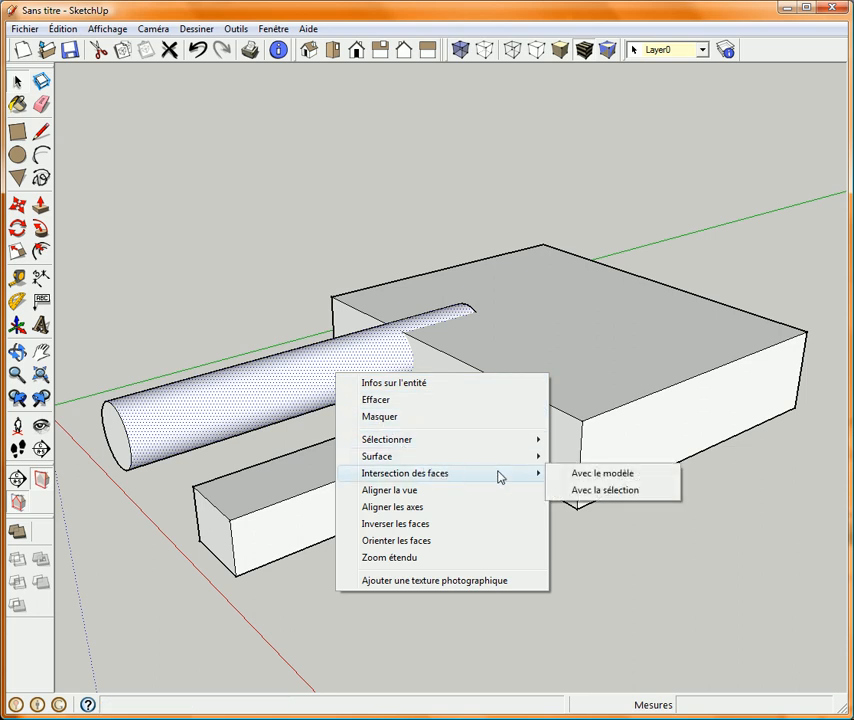
click(634, 479)
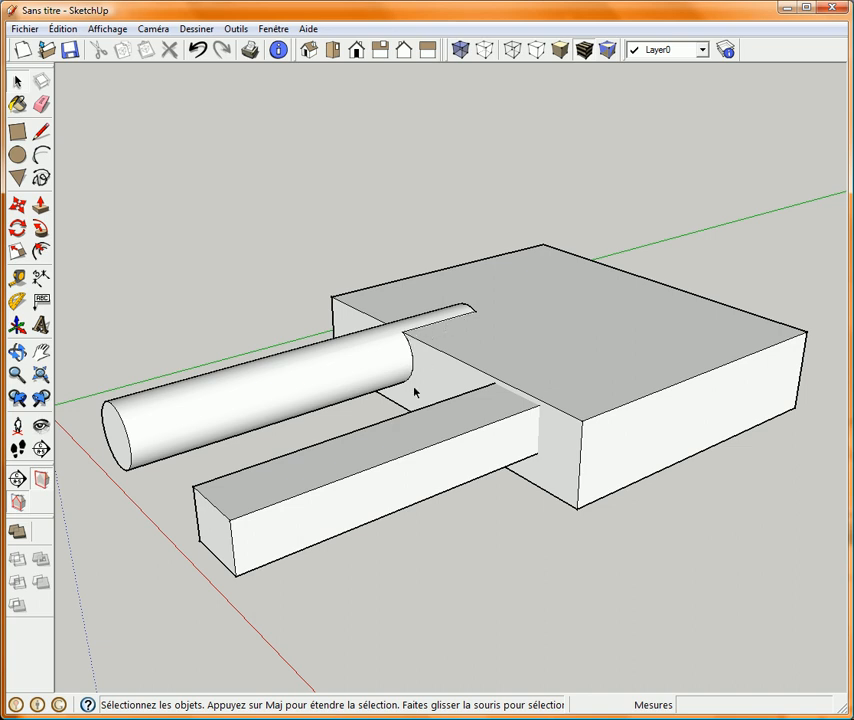
Undo the intersection of the cylinder with the model
click(345, 371)
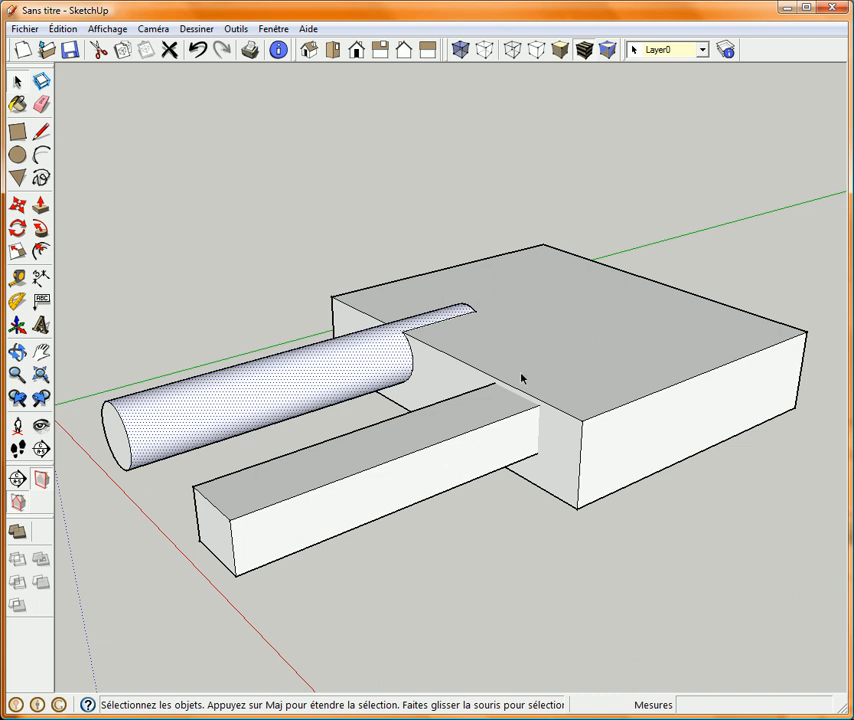
click(197, 49)
click(270, 287)
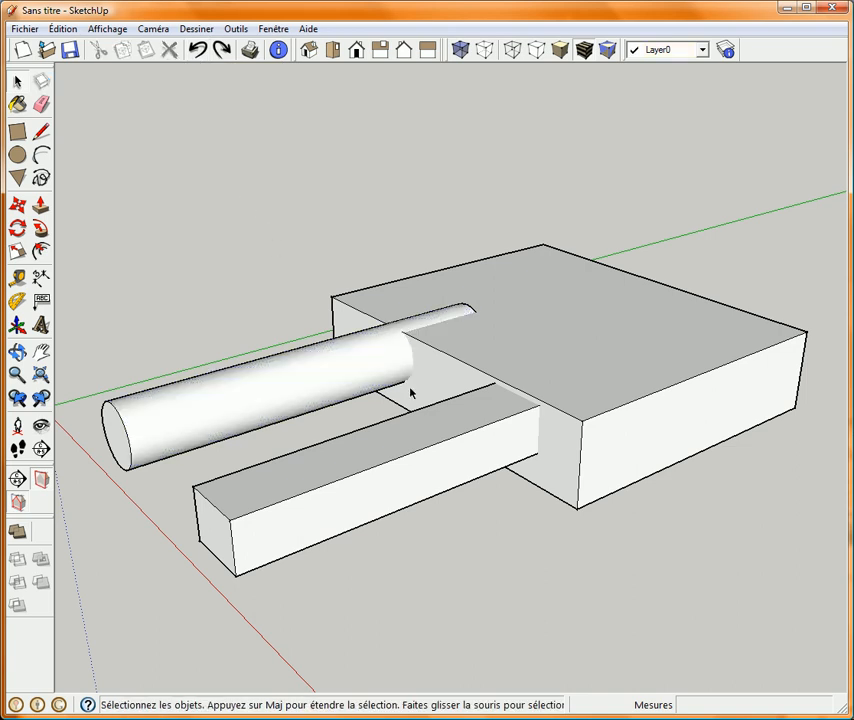
Try to intersect faces with the selection while only the cylinder's curved face is selected
click(265, 408)
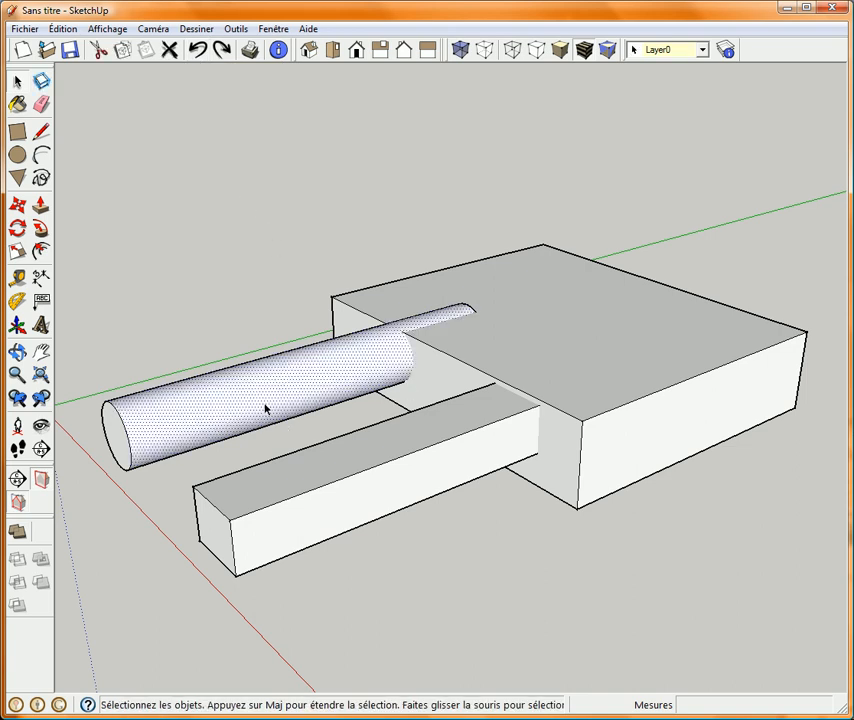
right_click(314, 386)
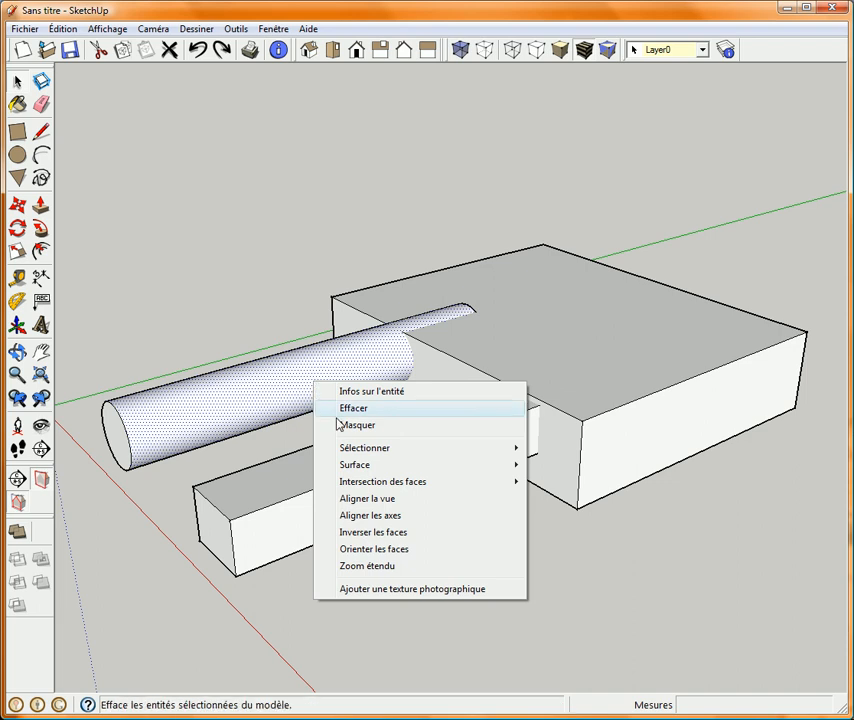
mouse_move(430, 484)
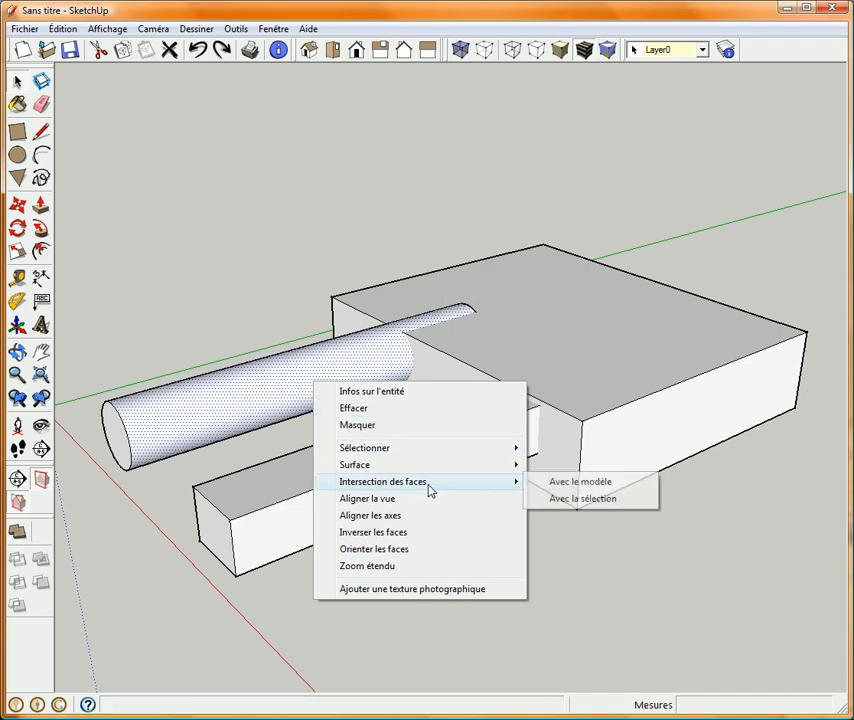
click(583, 500)
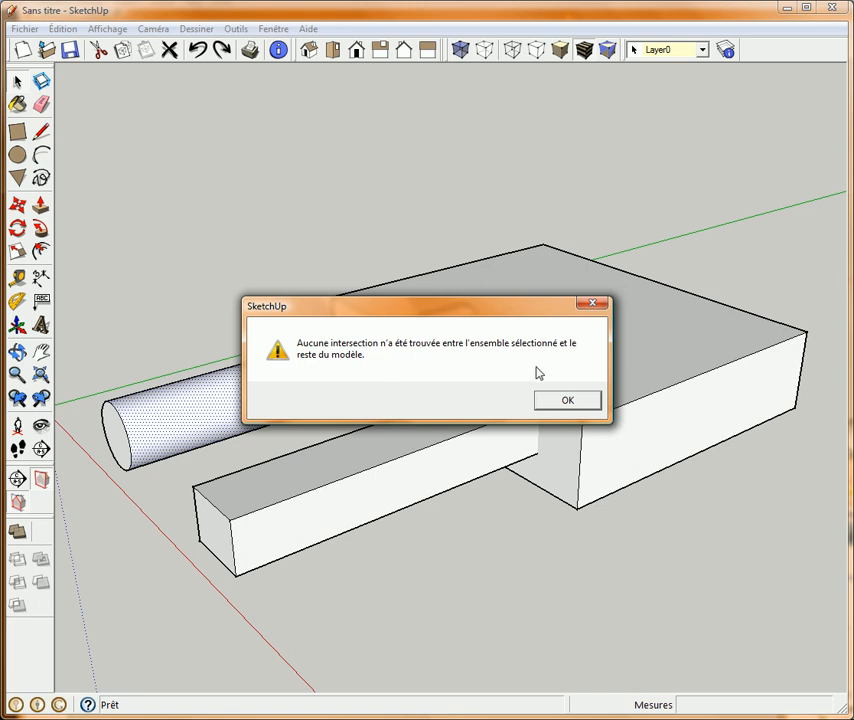
click(575, 400)
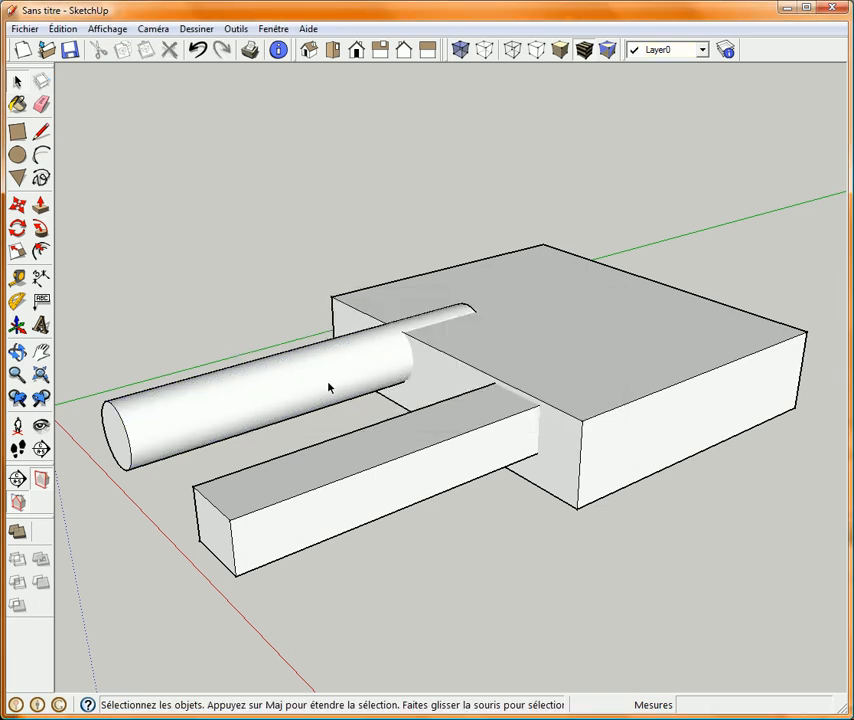
Intersect the cylinder's curved face with only the box's side face that it passes through, using intersection with the selection
click(306, 387)
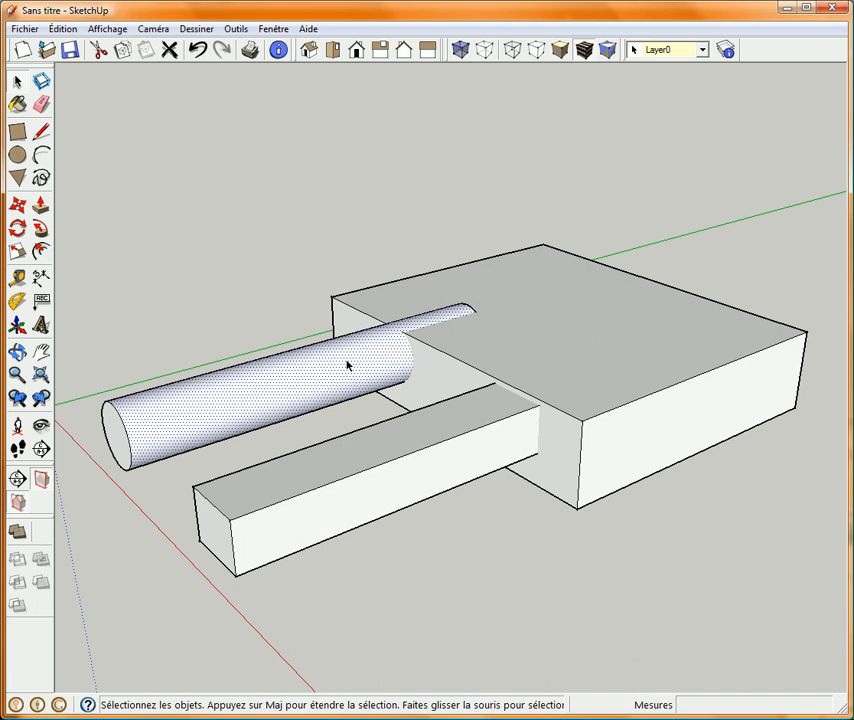
shift+click(445, 377)
shift+click(505, 345)
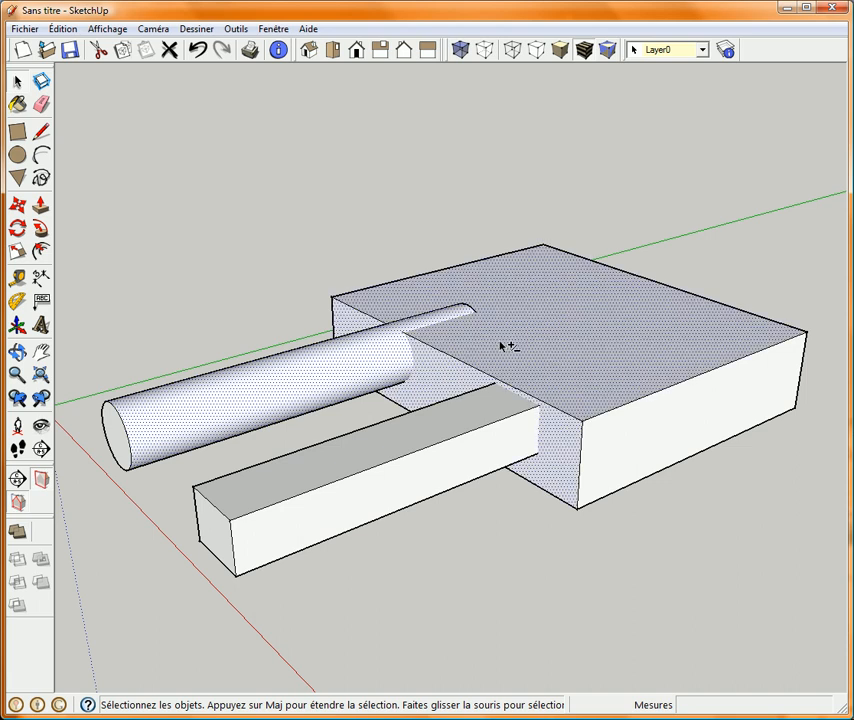
shift+click(515, 345)
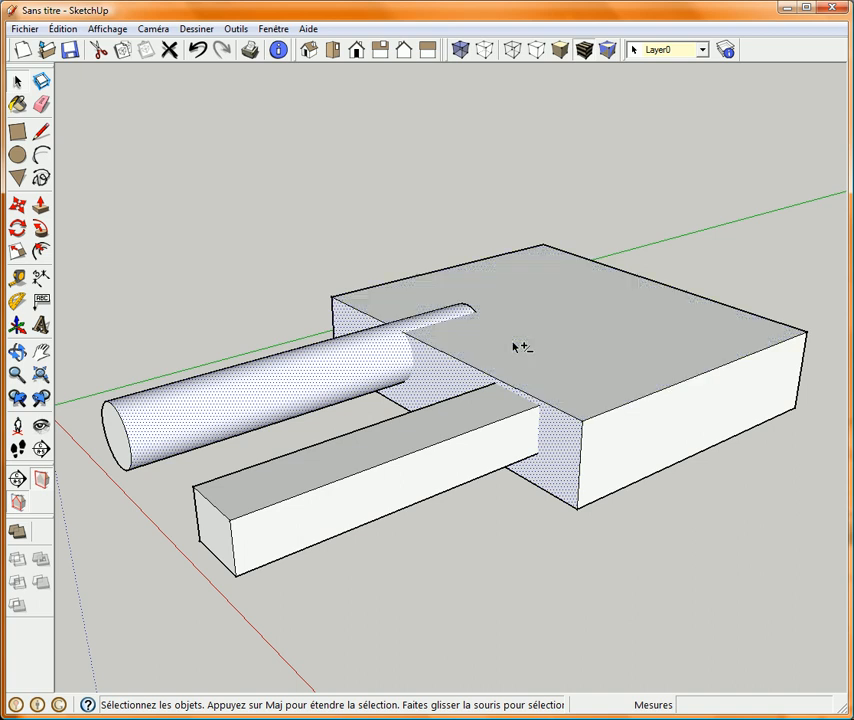
right_click(324, 383)
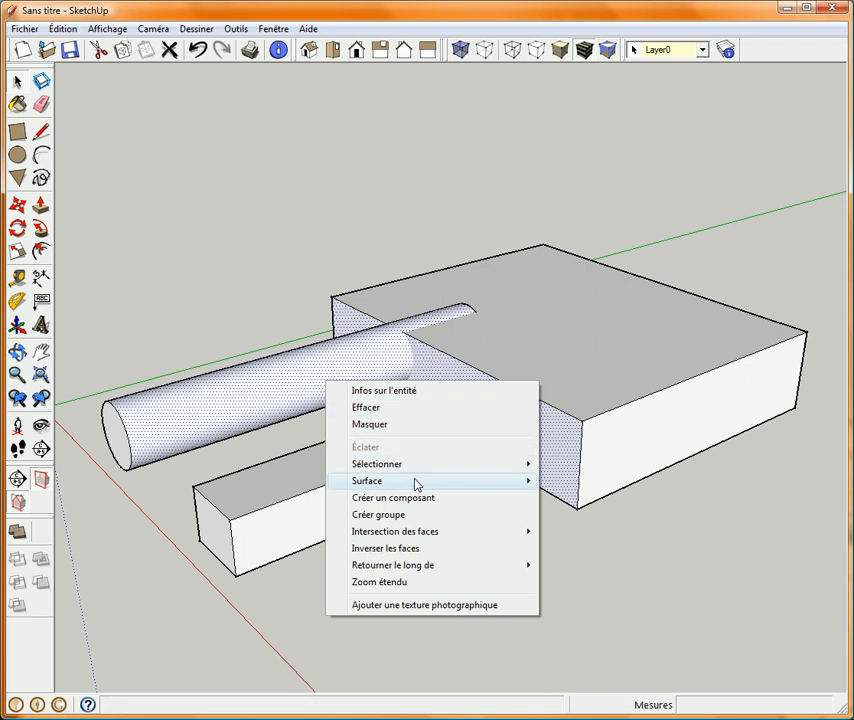
mouse_move(452, 533)
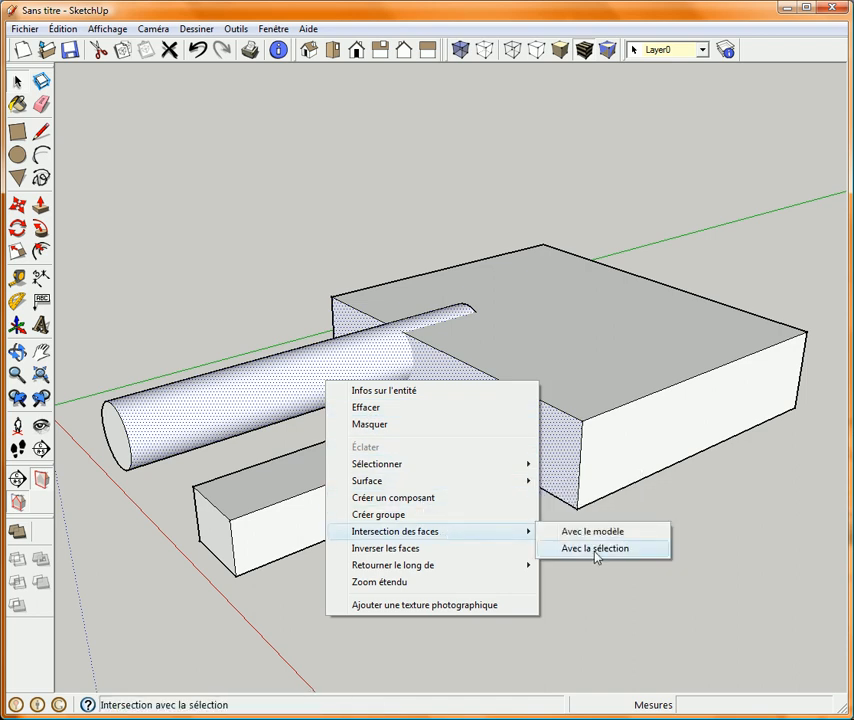
click(595, 552)
Intersect the cylinder's curved face with the box's top face, using intersection with the selection
scroll(448, 353, up, 5)
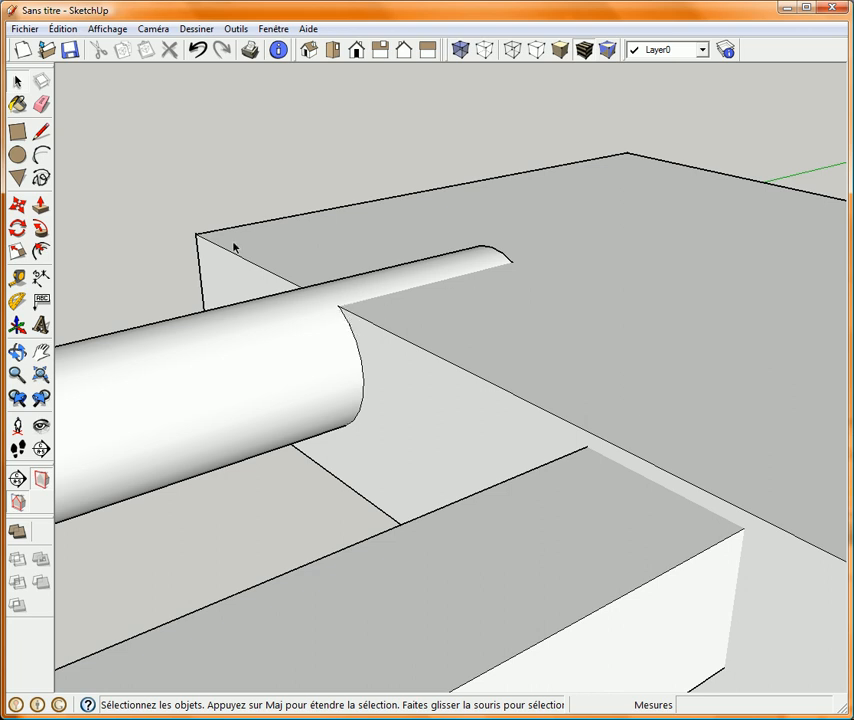
scroll(233, 244, down, 5)
middle_drag(228, 294, 350, 331)
click(350, 328)
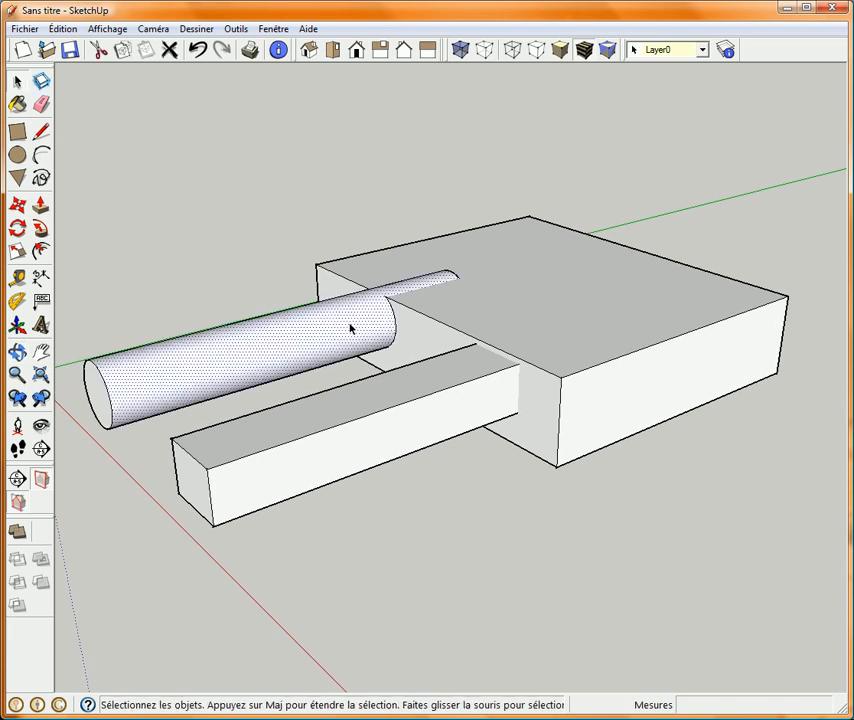
shift+click(483, 307)
right_click(481, 305)
mouse_move(677, 455)
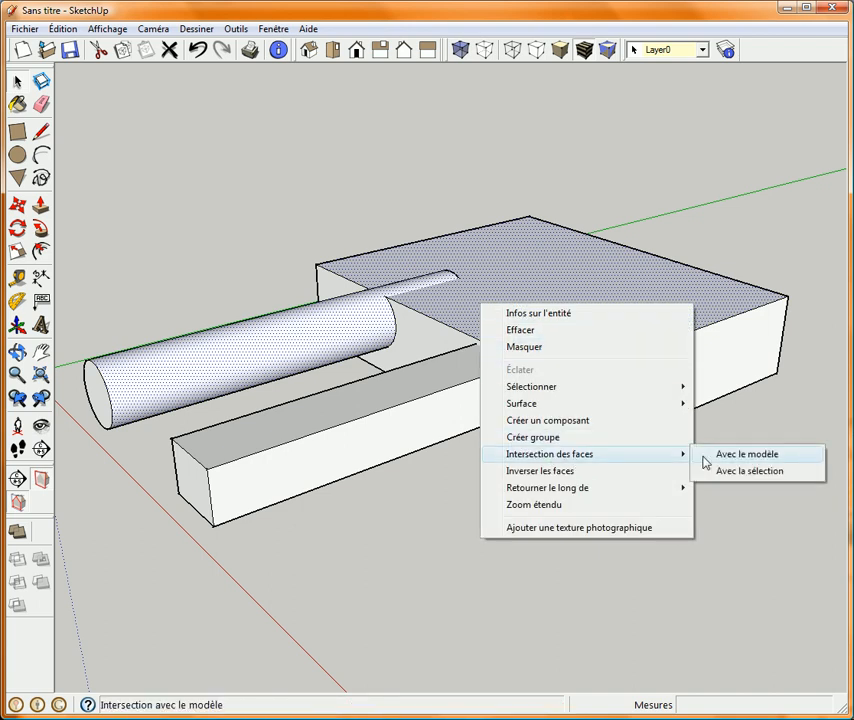
click(752, 476)
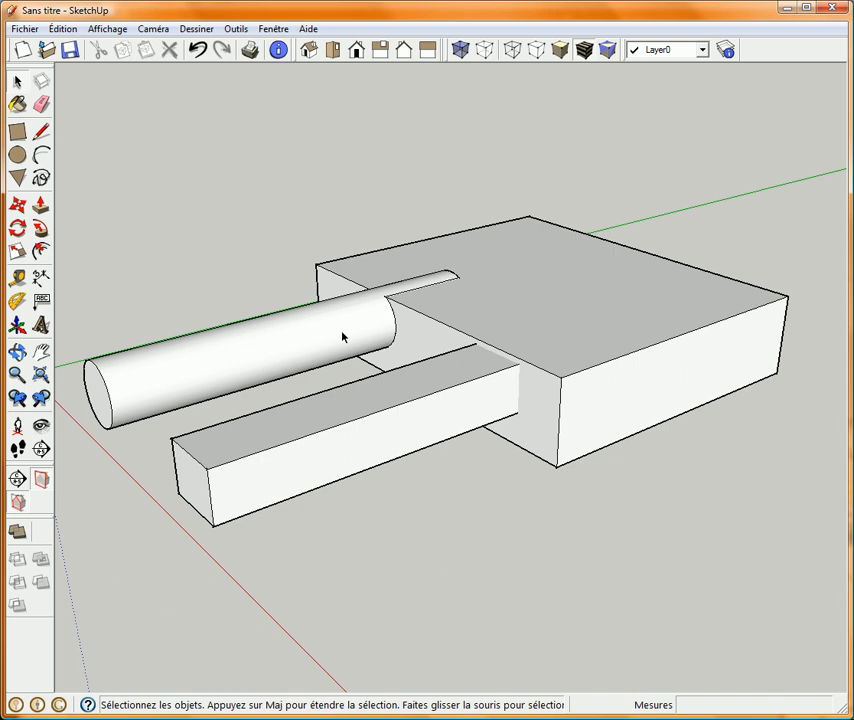
click(319, 343)
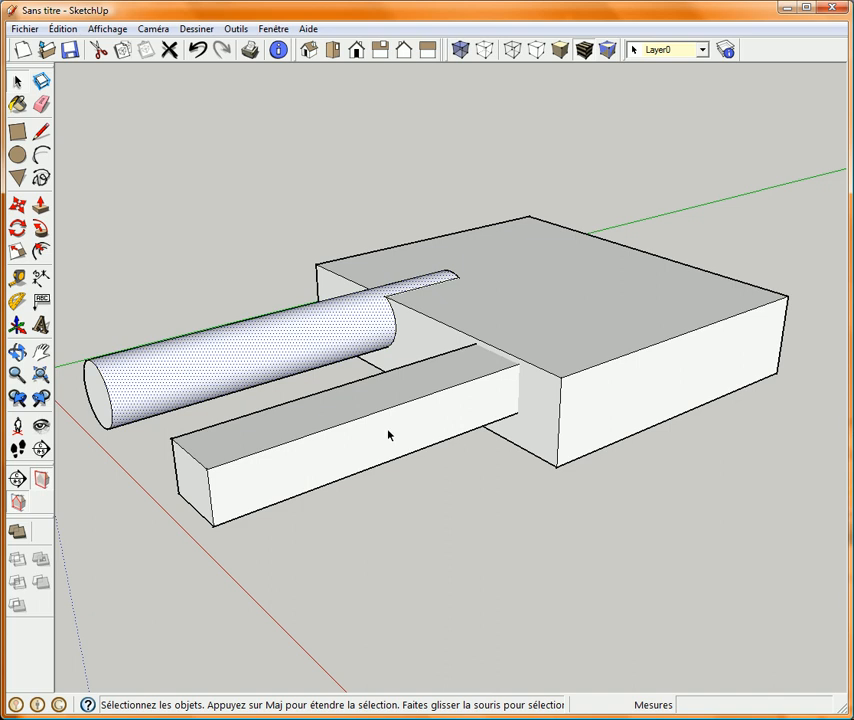
click(351, 484)
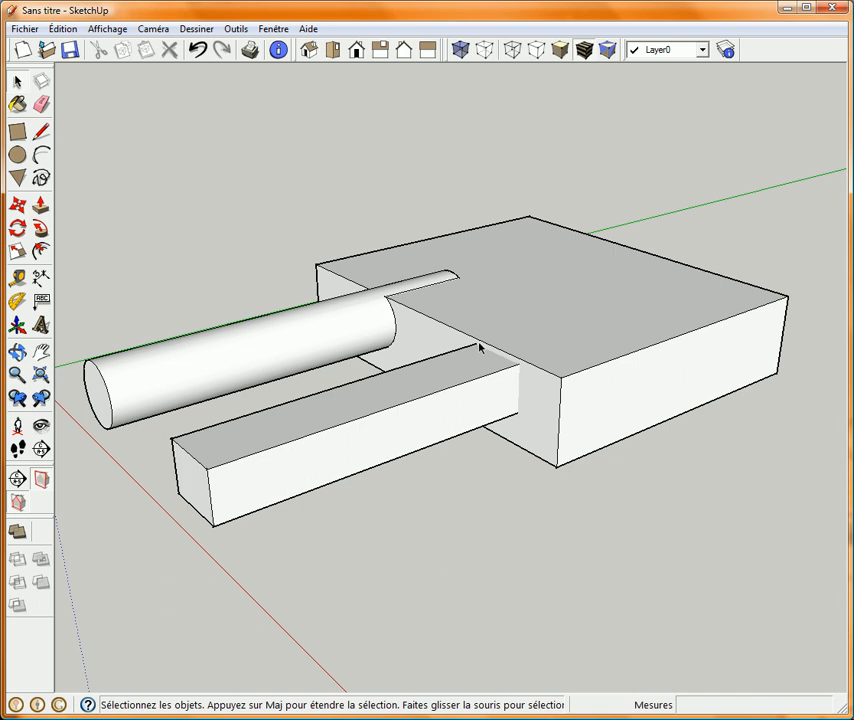
Select the rectangular bar's long faces with a crossing selection and intersect them with the model
middle_drag(230, 460, 421, 499)
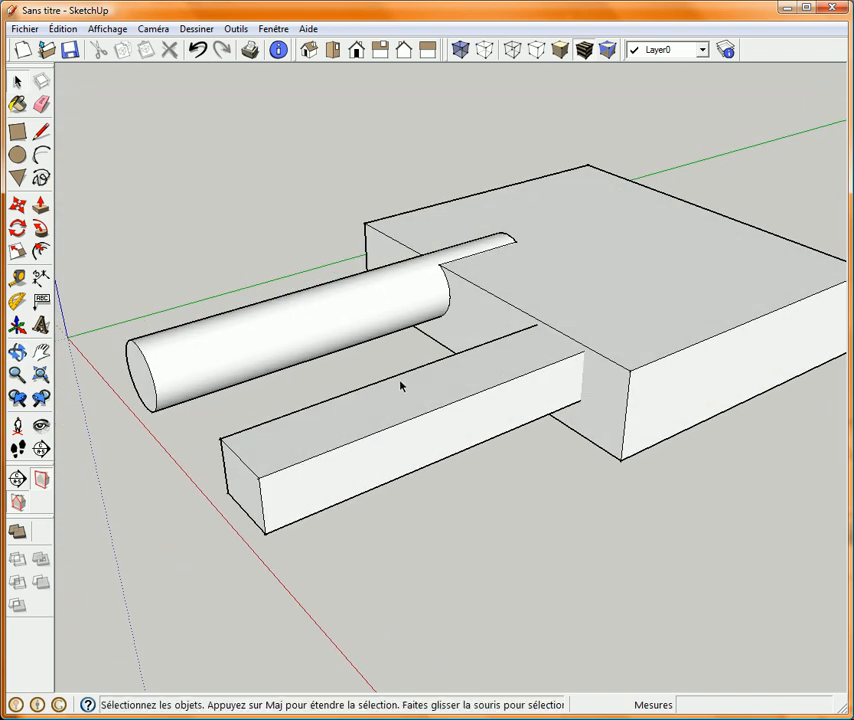
drag(399, 370, 380, 505)
middle_drag(309, 571, 344, 530)
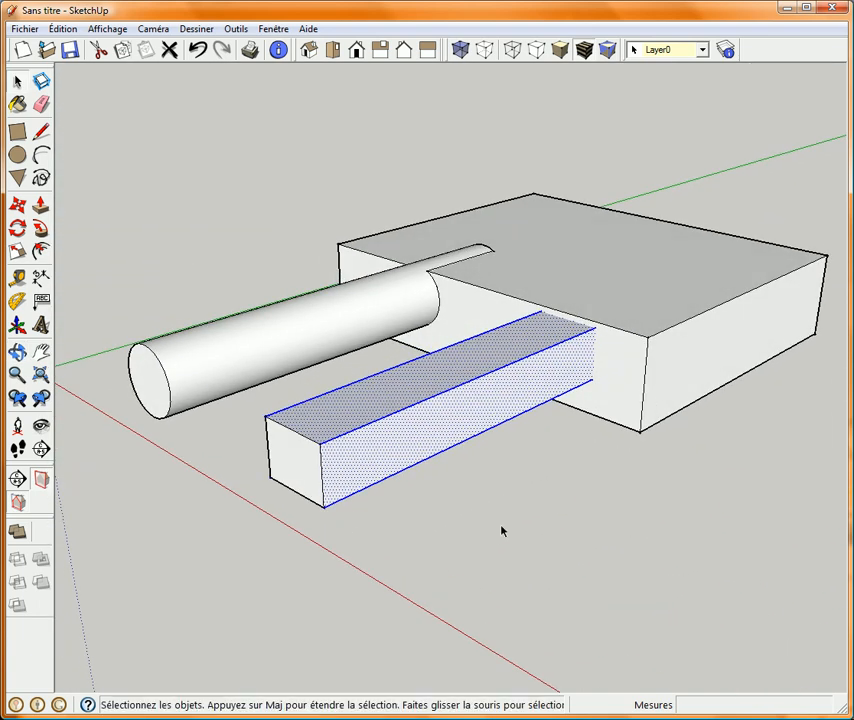
right_click(459, 421)
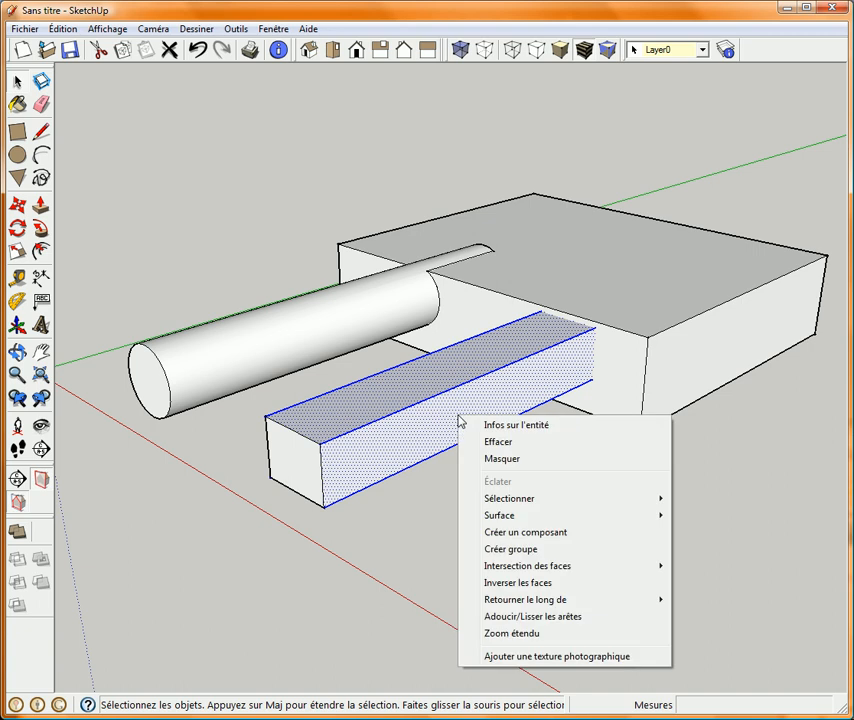
mouse_move(511, 572)
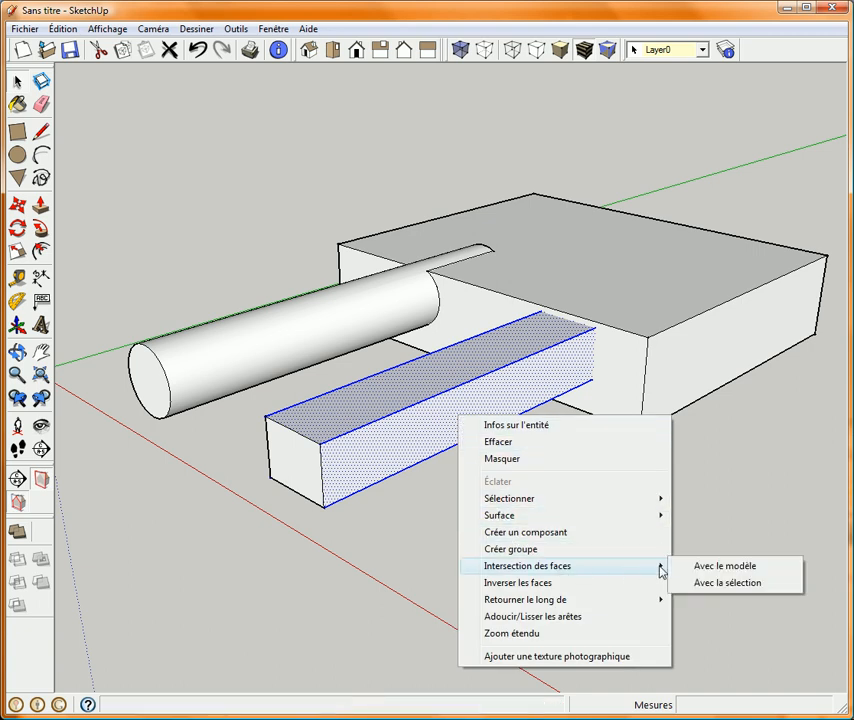
click(737, 568)
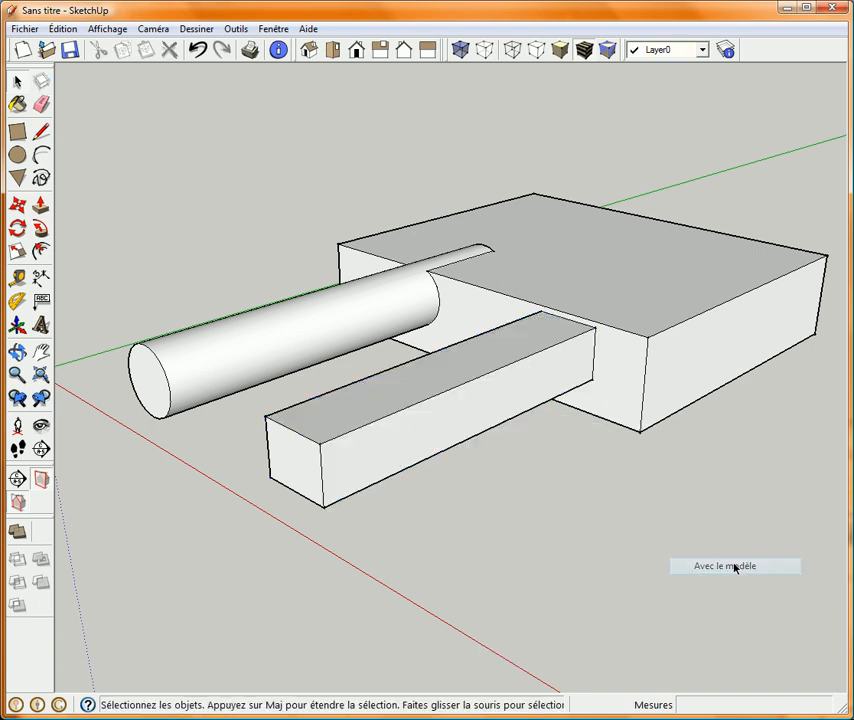
Check the bar's intersection edges inside the box in X-ray display, and undo that intersection
click(484, 49)
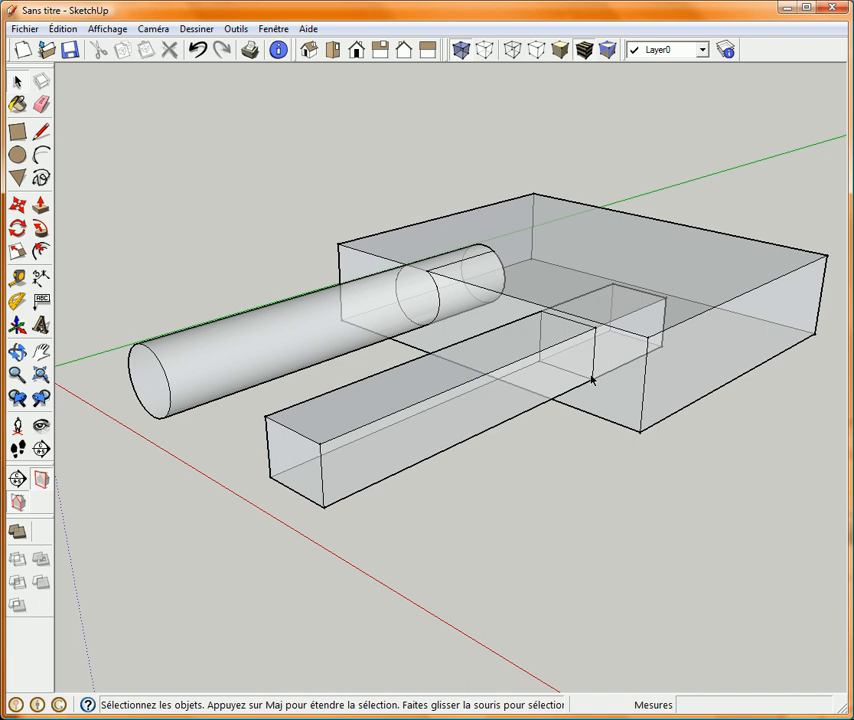
click(460, 49)
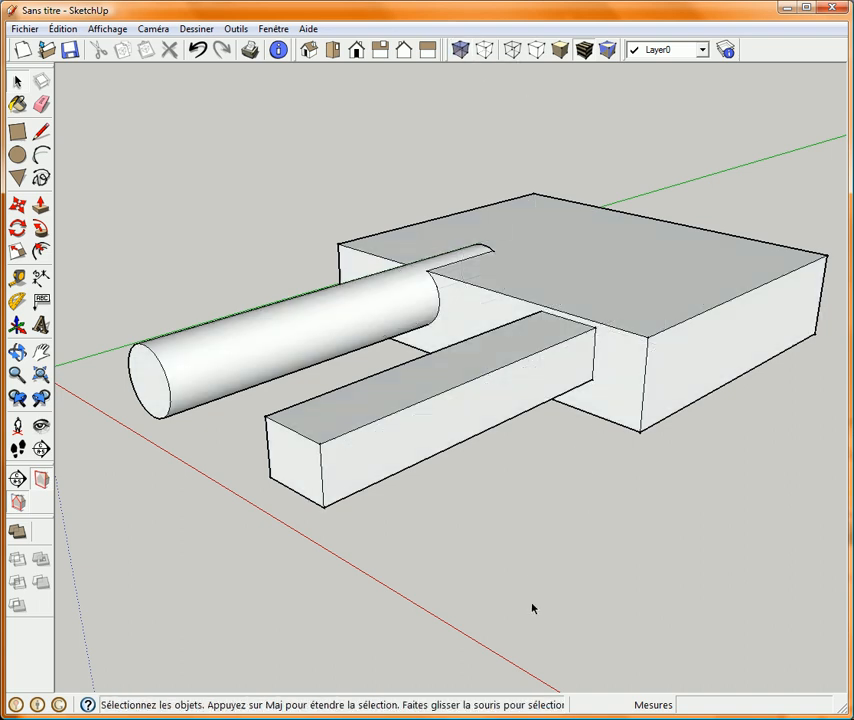
click(197, 49)
Intersect all the bar's long faces with the box's side face, using intersection with the selection, and undo the result
middle_drag(627, 541, 512, 550)
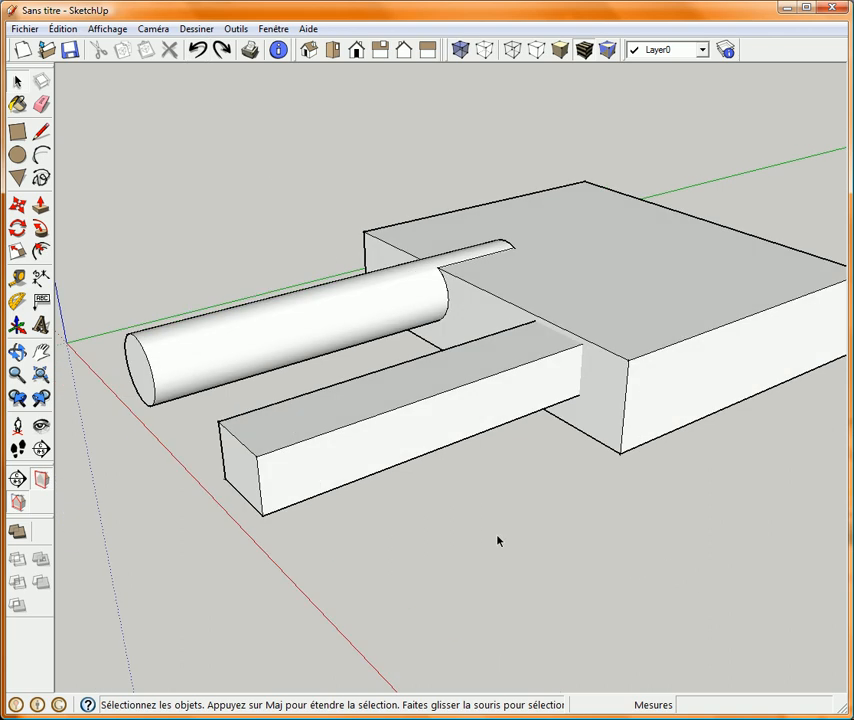
drag(383, 361, 355, 506)
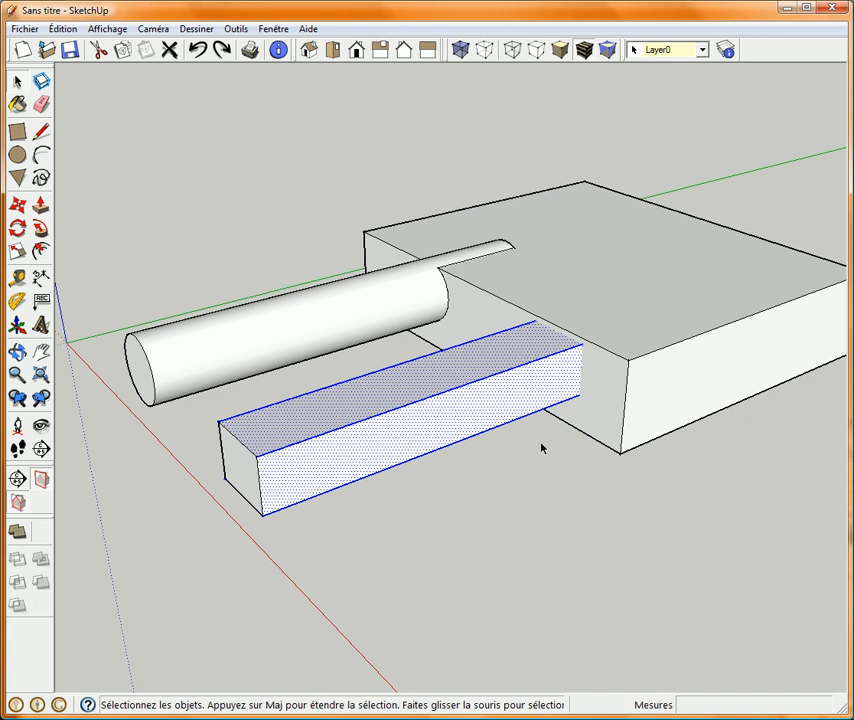
shift+click(607, 407)
right_click(457, 417)
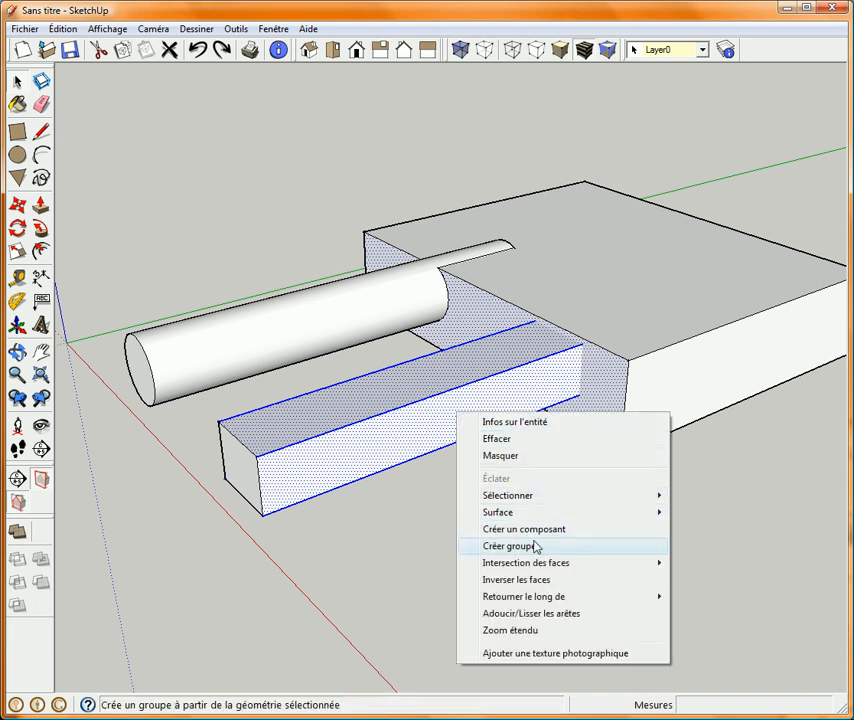
mouse_move(583, 566)
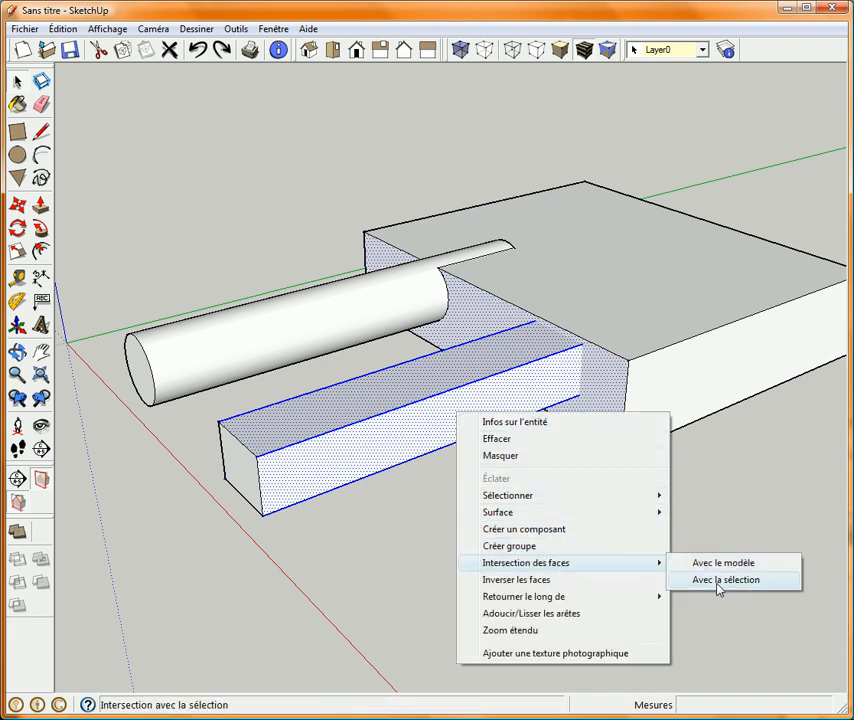
click(720, 581)
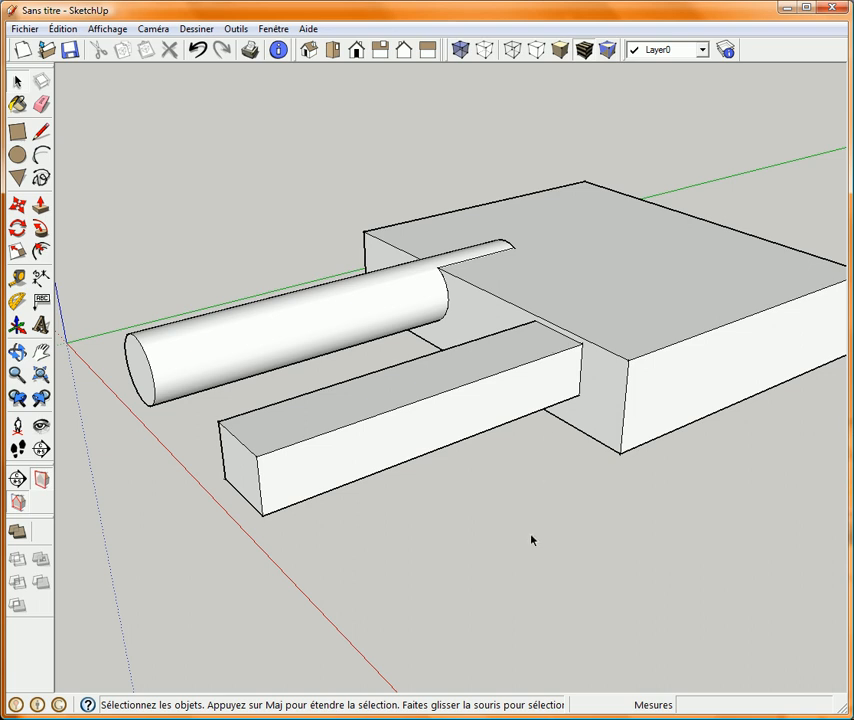
click(198, 50)
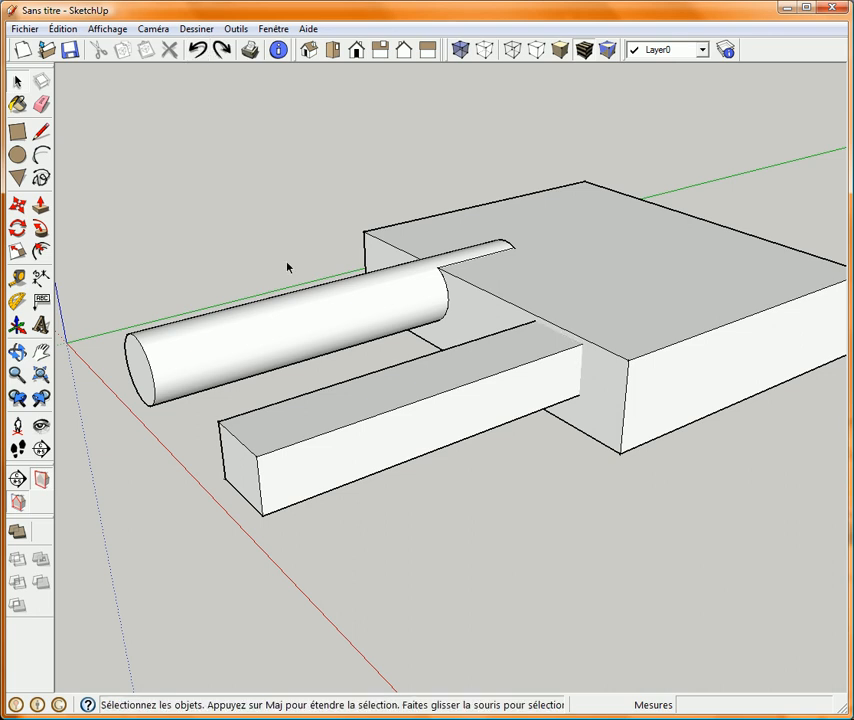
Intersect only the bar's outer long side face with the box's side face, using intersection with the selection, and check it in X-ray display
click(485, 399)
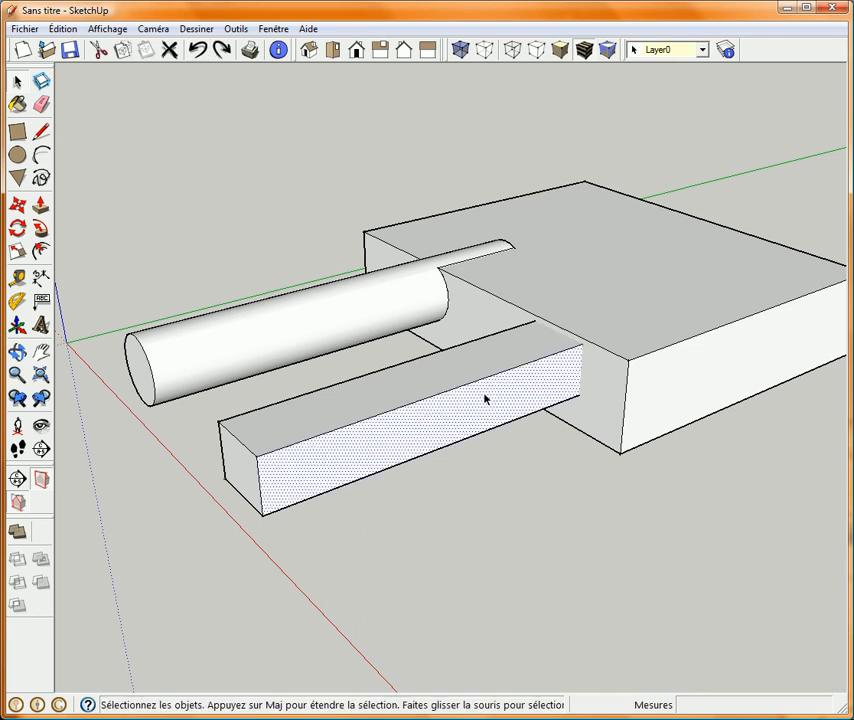
shift+click(606, 400)
right_click(481, 403)
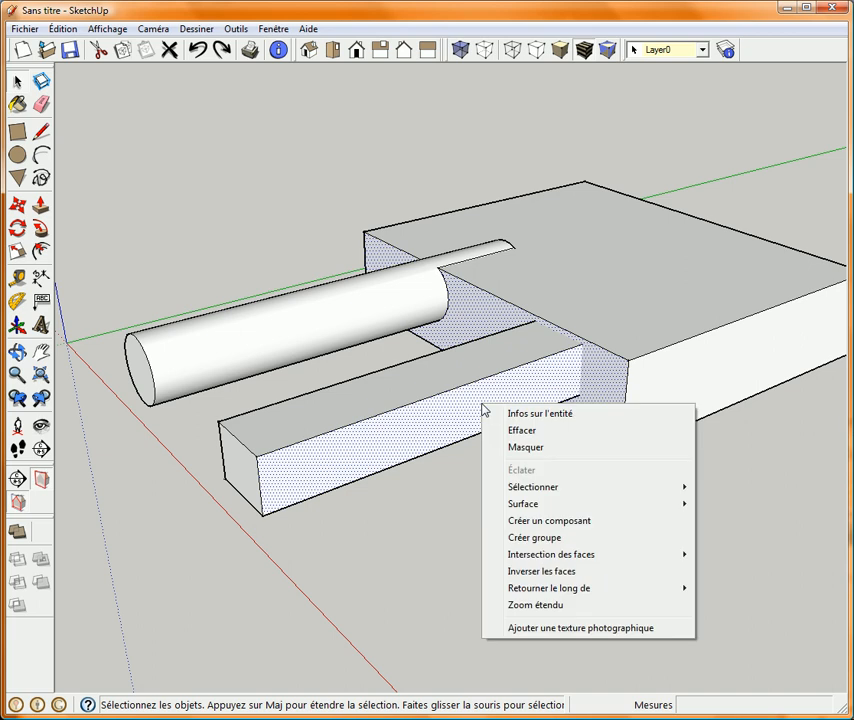
mouse_move(558, 561)
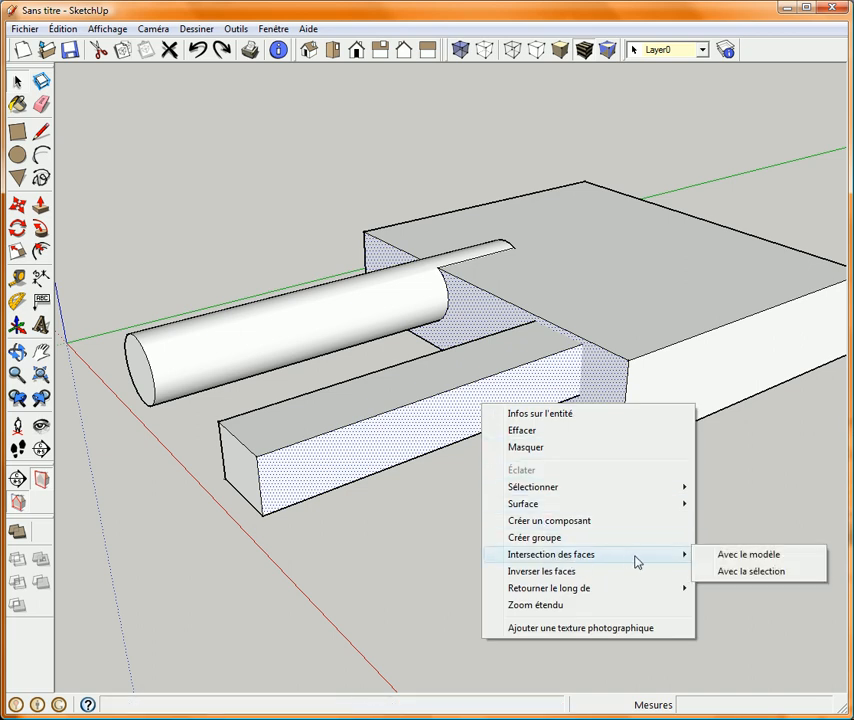
click(740, 574)
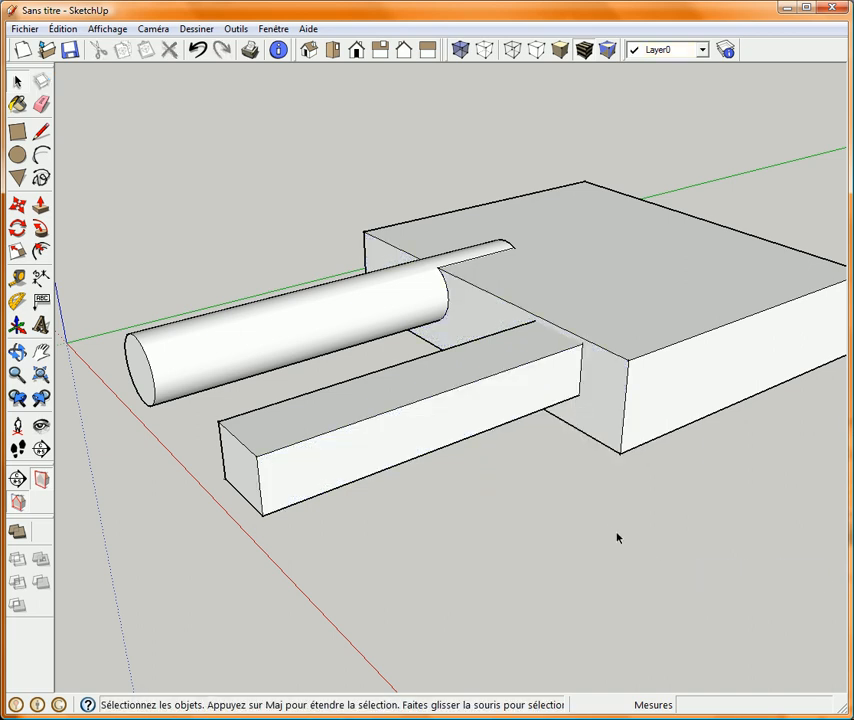
click(460, 50)
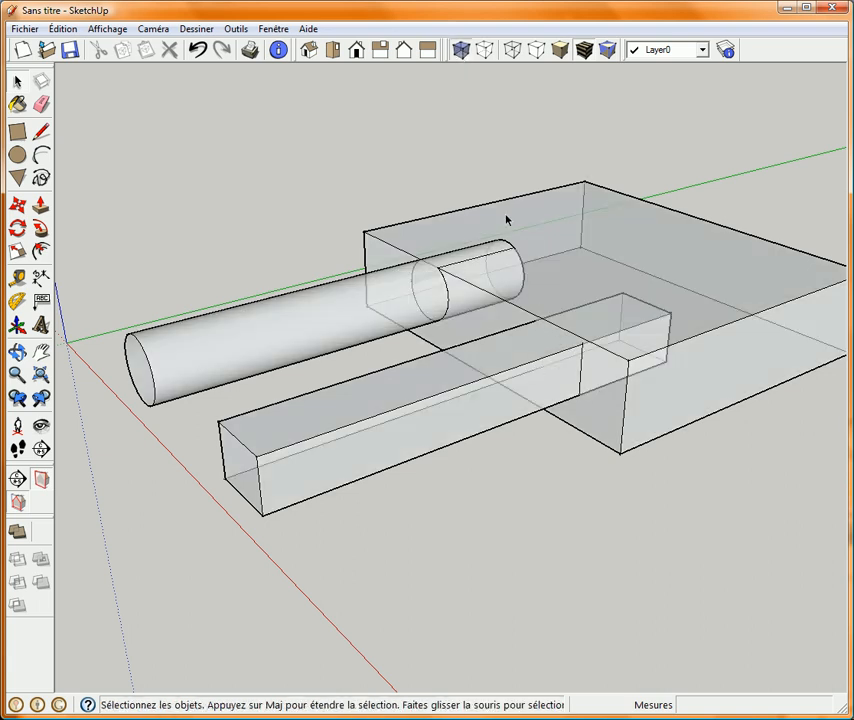
click(459, 50)
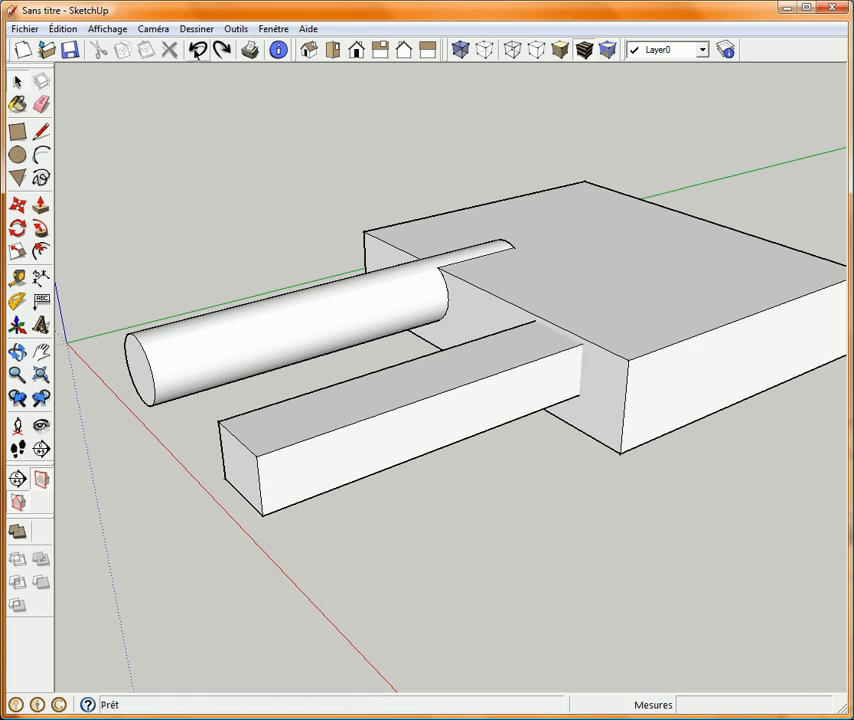
Intersect the bar's single outer long side face with the model and check the edge in X-ray display
click(451, 431)
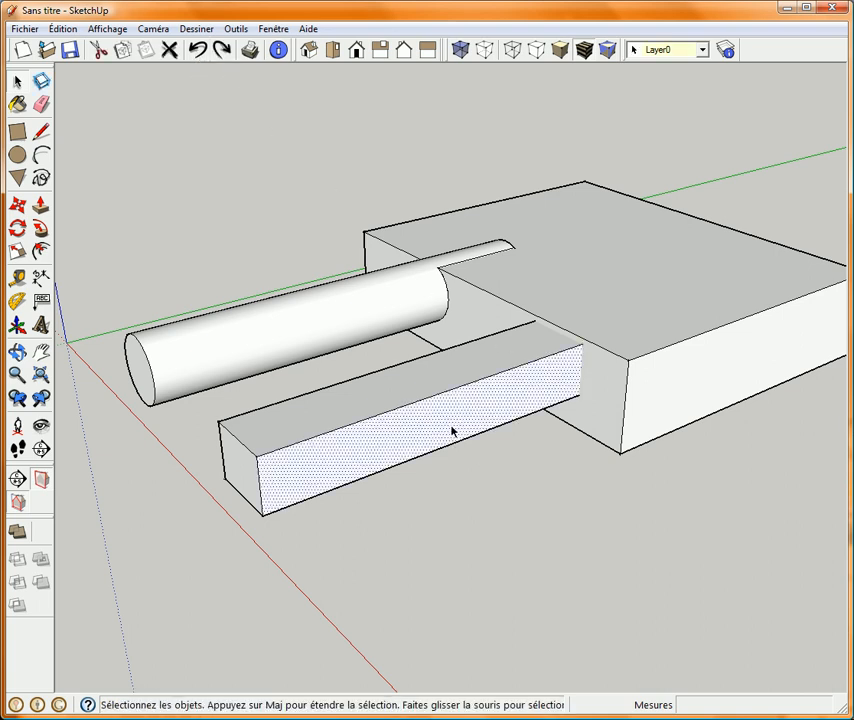
right_click(450, 418)
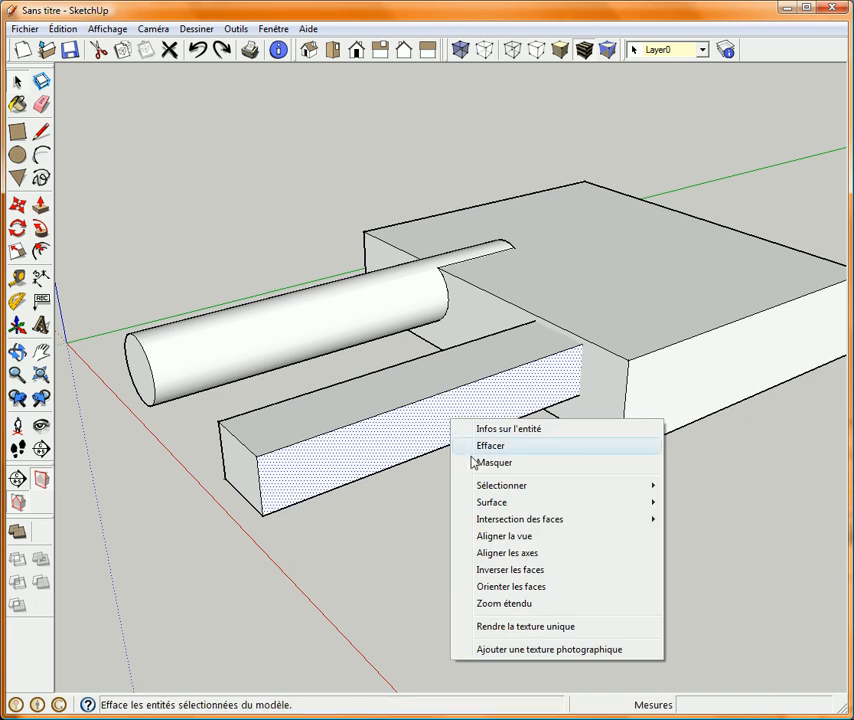
mouse_move(631, 519)
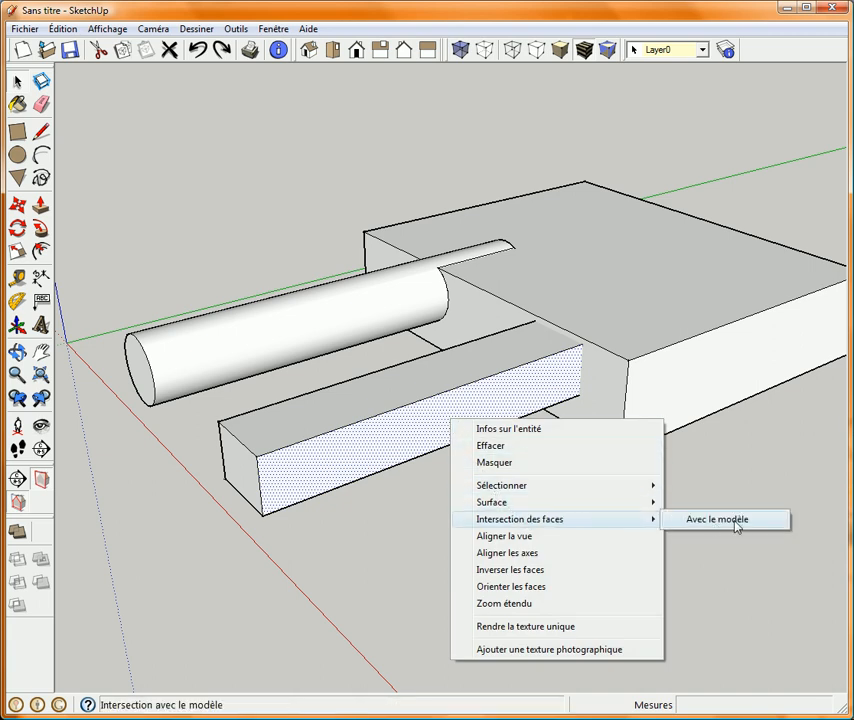
click(736, 522)
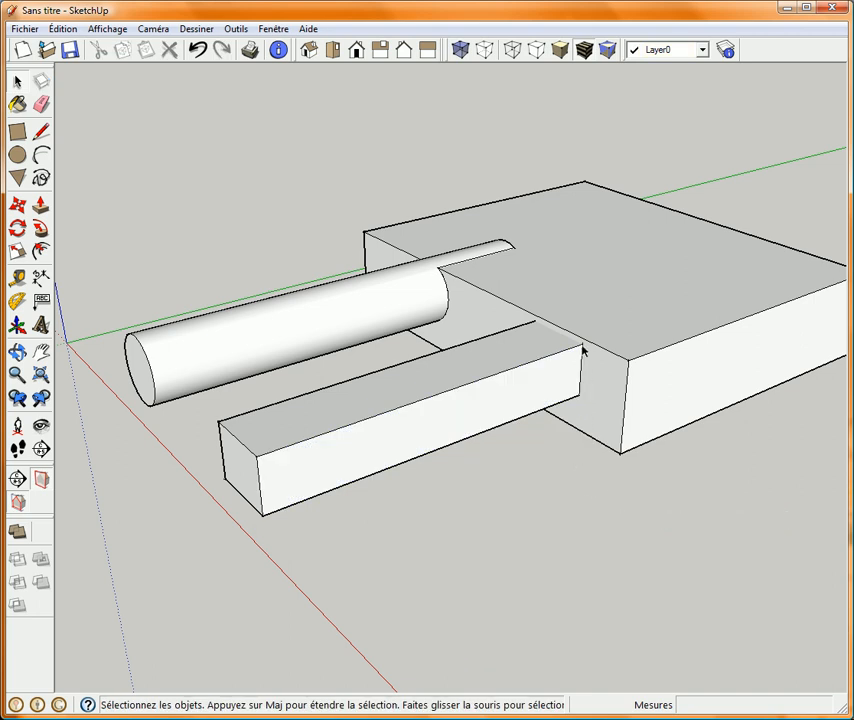
click(460, 50)
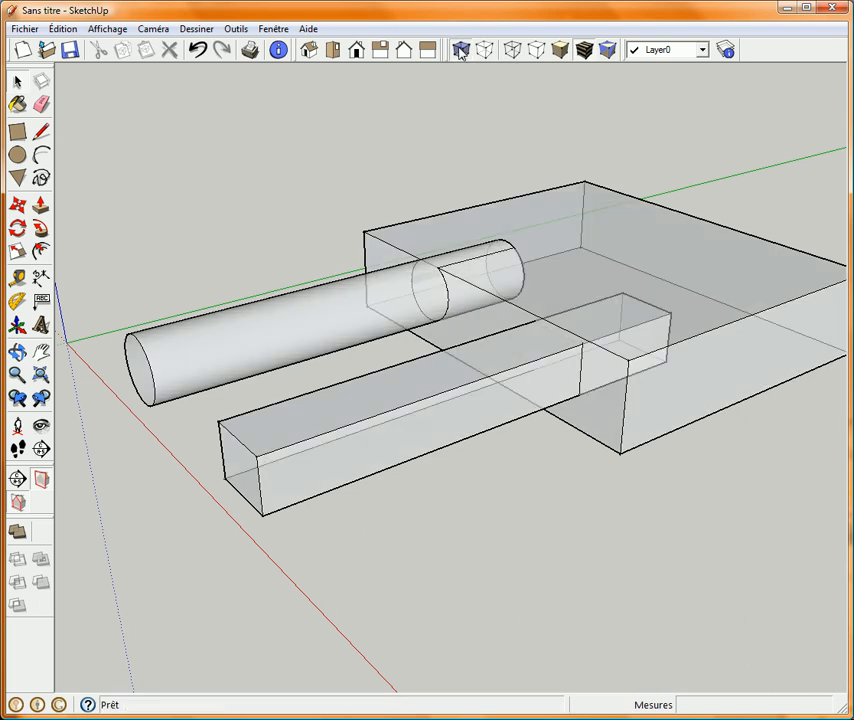
click(460, 50)
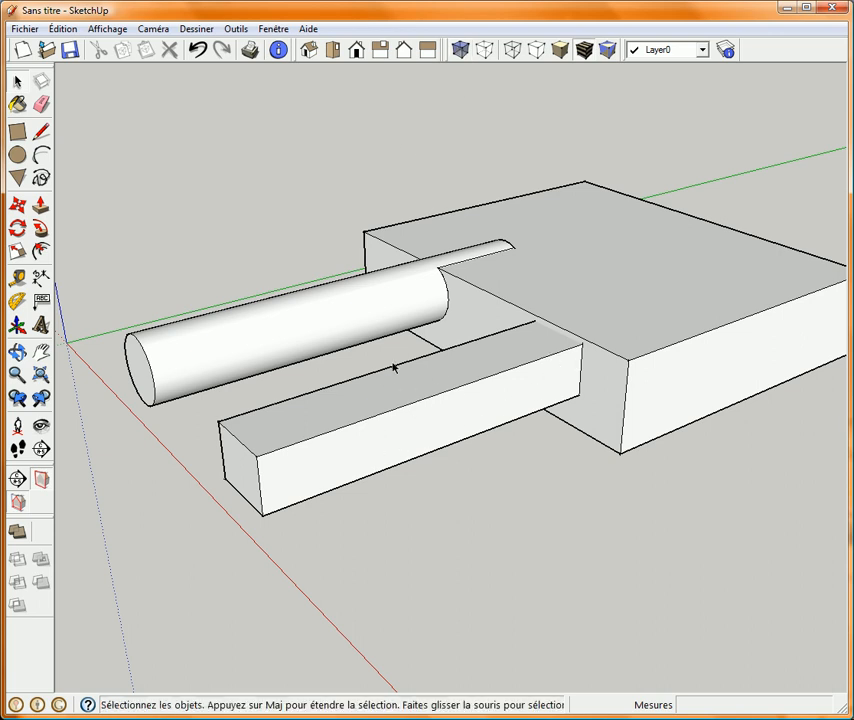
Select all the bar's long faces again and intersect them with the model
drag(389, 430, 376, 492)
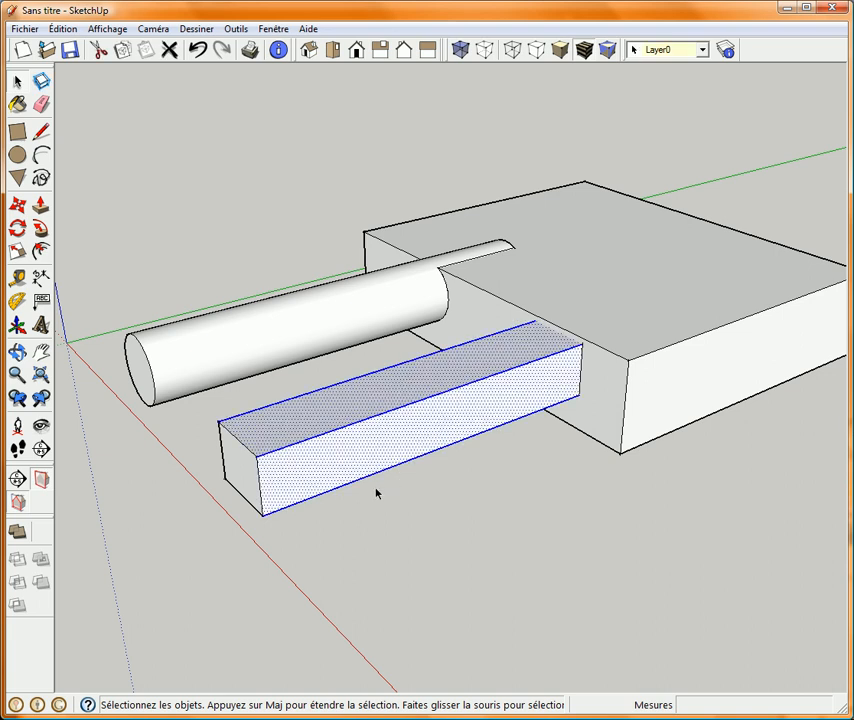
right_click(483, 406)
mouse_move(596, 558)
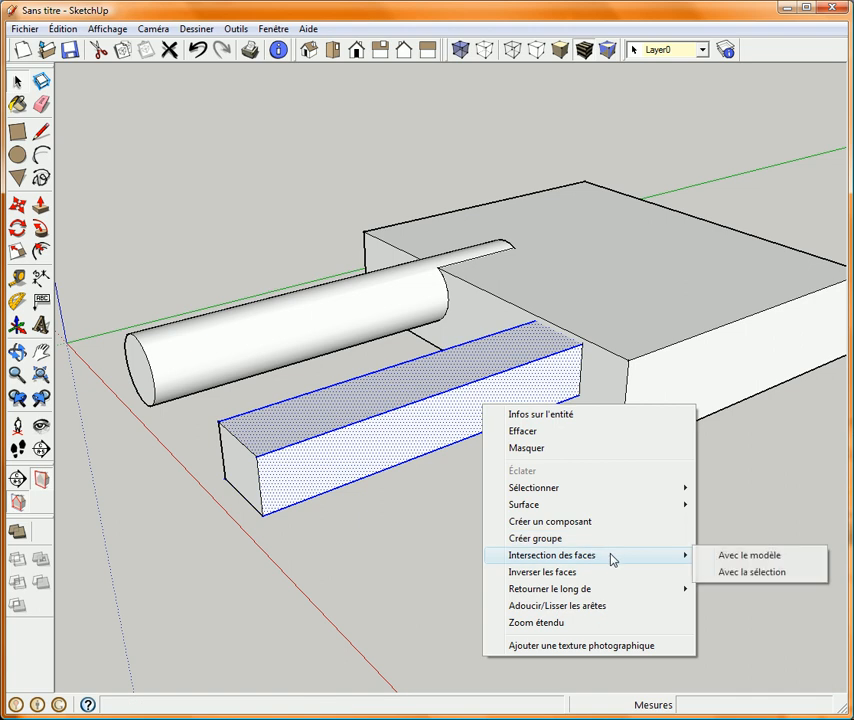
click(750, 558)
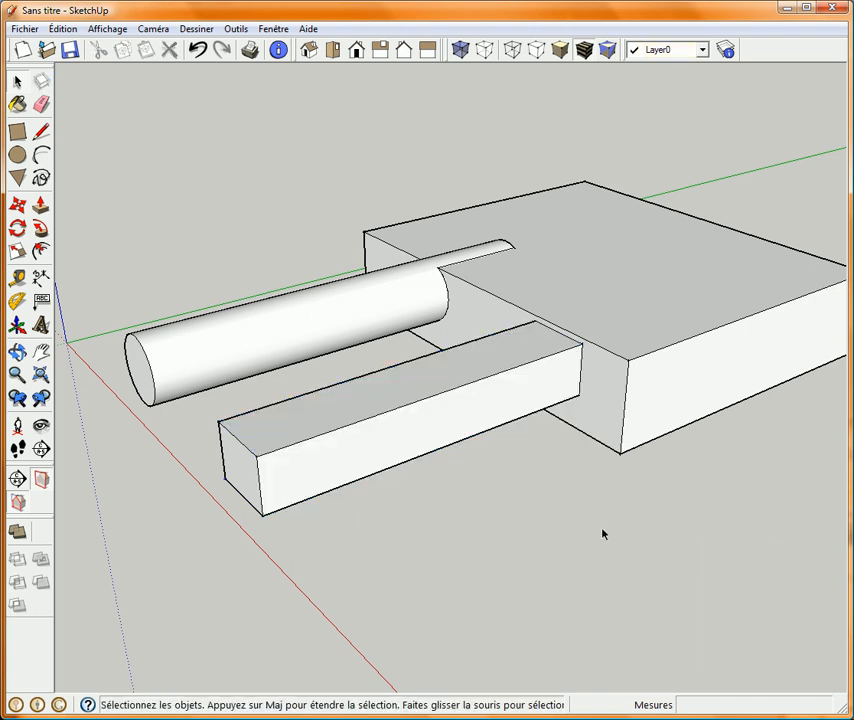
Undo the intersections of both the bar and the cylinder with the box
click(199, 50)
click(202, 55)
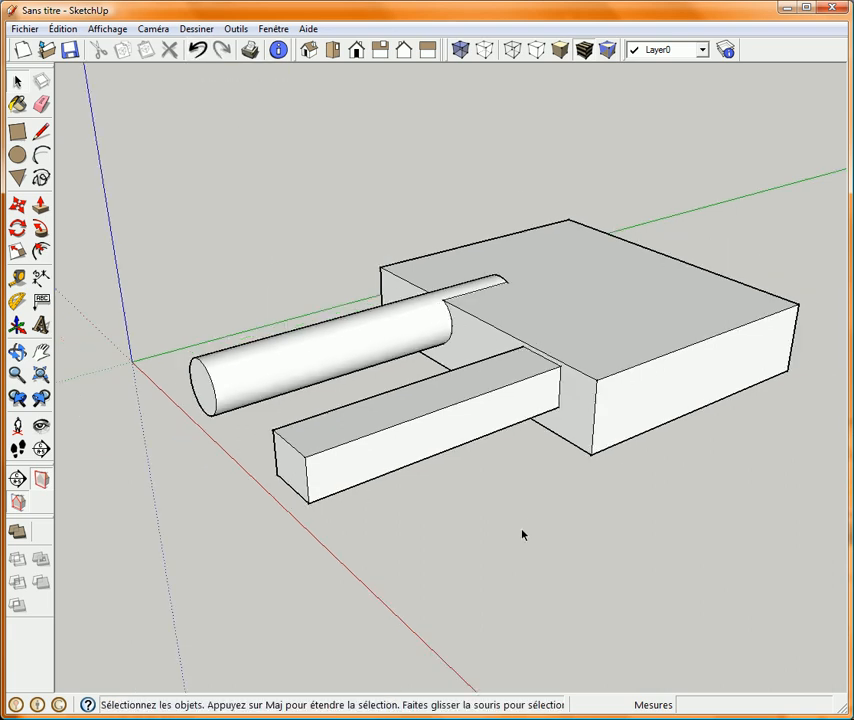
key(ctrl+z)
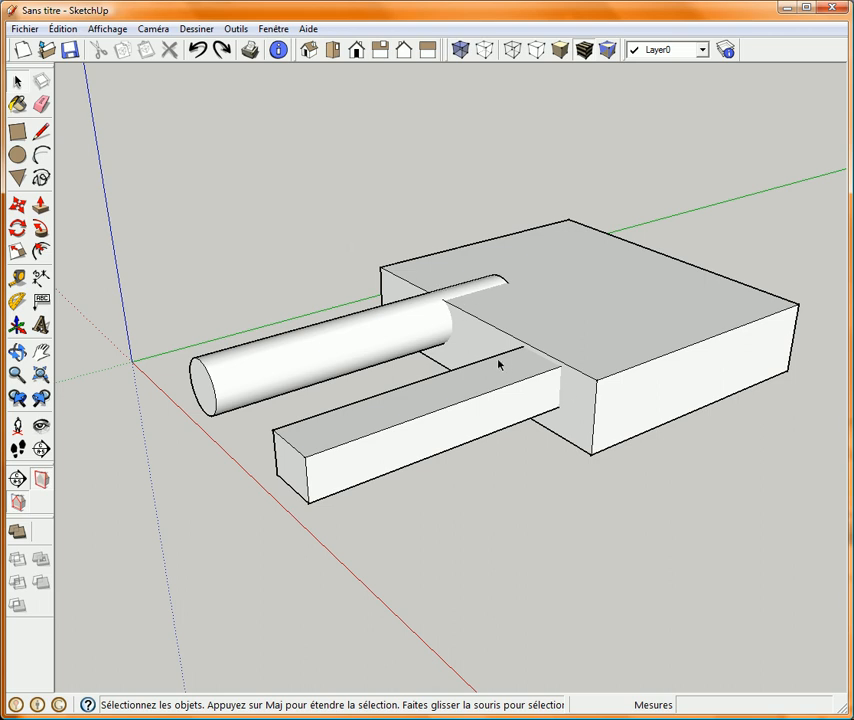
Select the cylinder, the bar and the box together and intersect all their faces with the model
drag(108, 131, 825, 528)
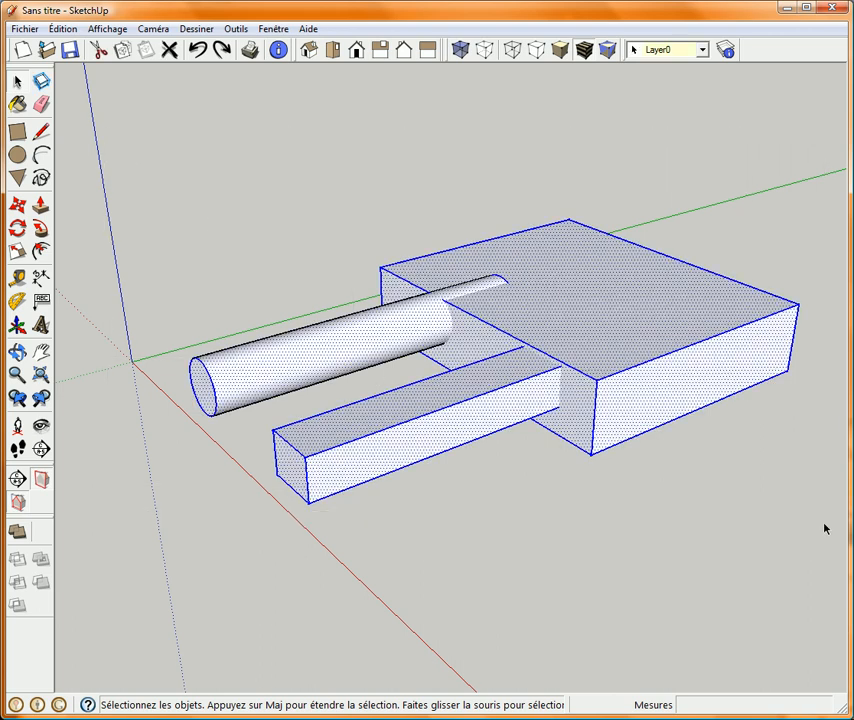
right_click(350, 346)
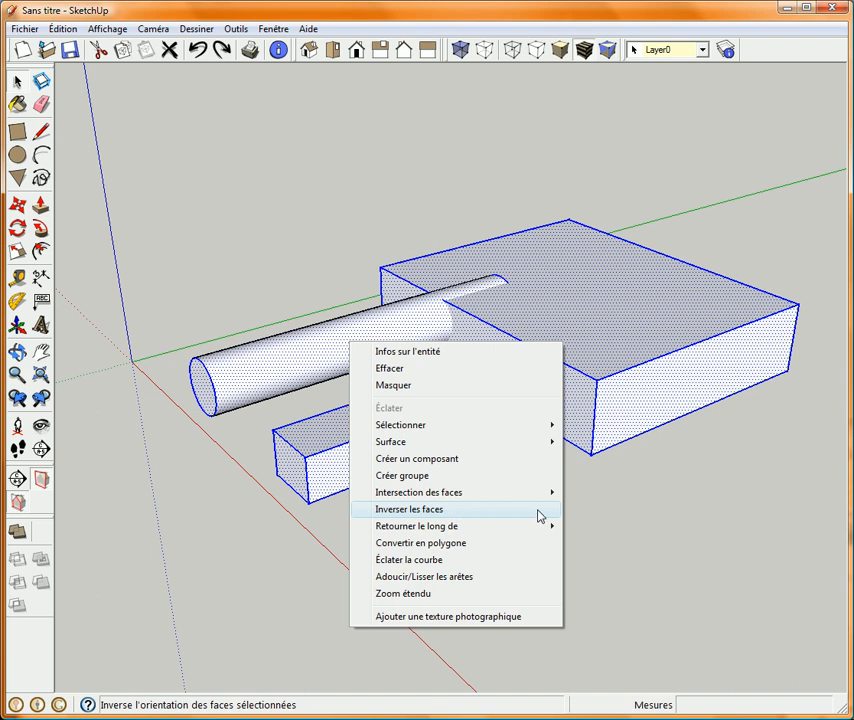
mouse_move(545, 493)
click(607, 493)
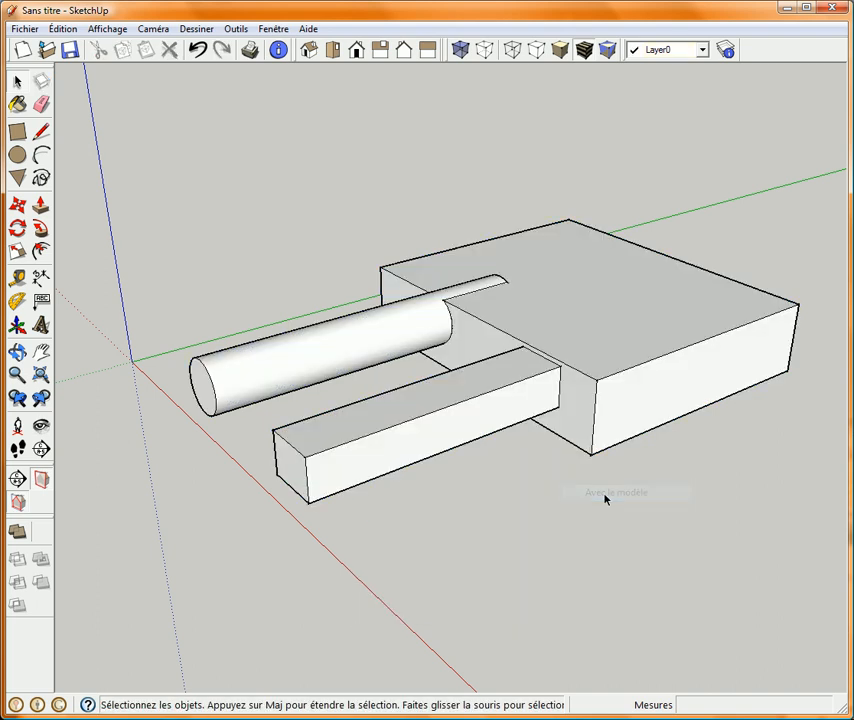